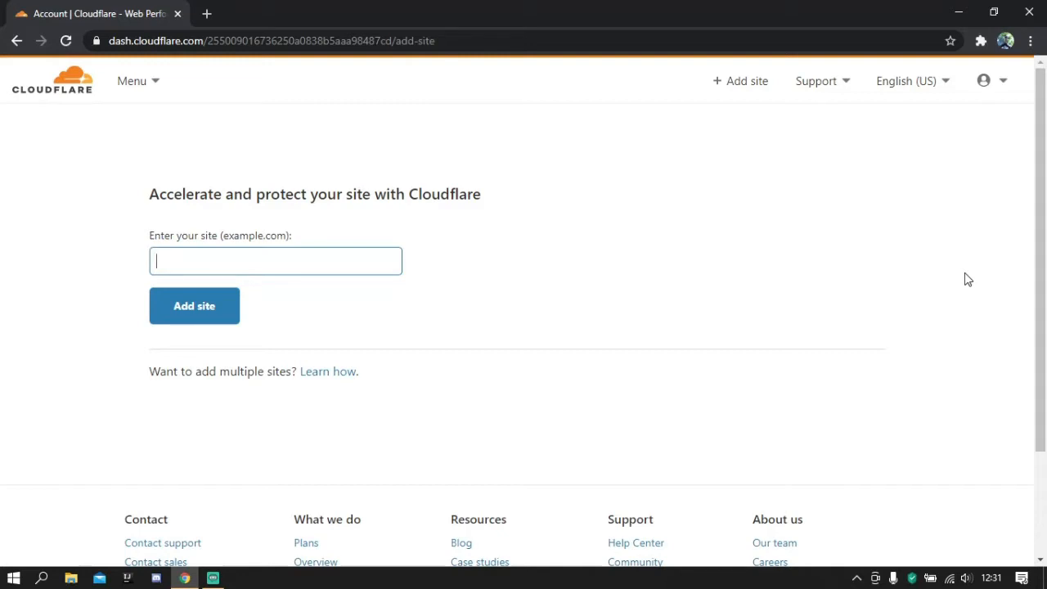
- Add the site sysollie.codes to the account
{"action": "type", "text": "sysollie.codes"}
{"action": "key", "text": "Return"}
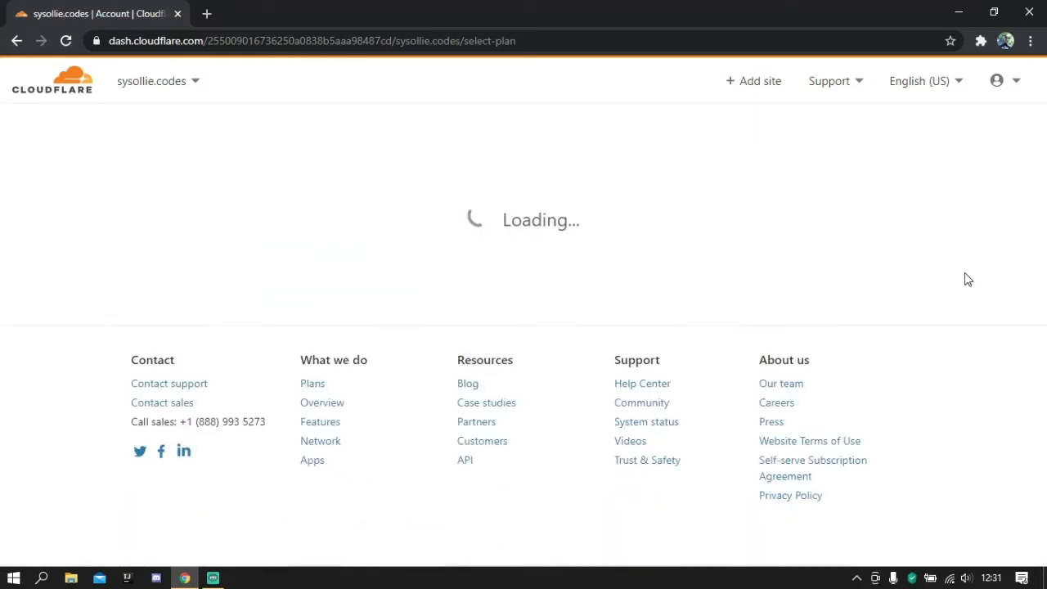
- Select the Free $0 / month plan for sysollie.codes and continue to the DNS review
{"action": "scroll", "coordinate": [24, 281], "scroll_direction": "down", "scroll_amount": 3}
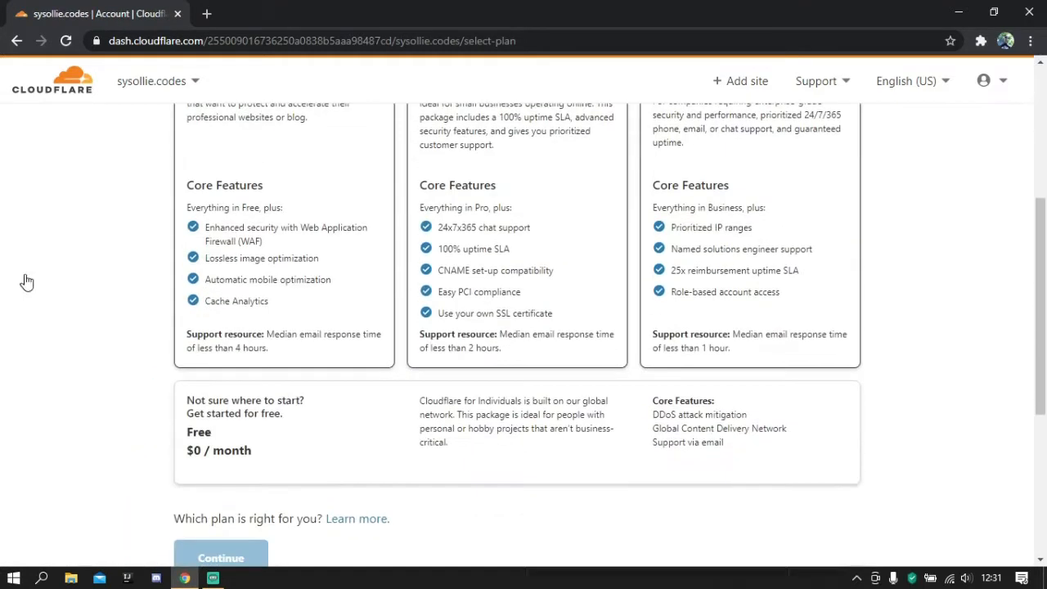
{"action": "scroll", "coordinate": [218, 238], "scroll_direction": "up", "scroll_amount": 2}
{"action": "scroll", "coordinate": [327, 356], "scroll_direction": "down", "scroll_amount": 3}
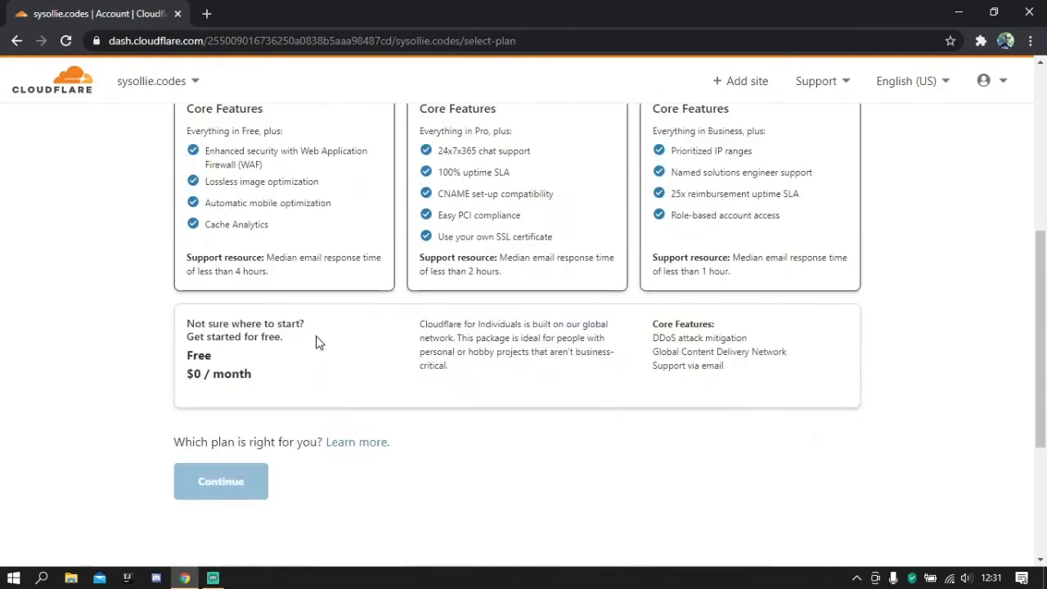
{"action": "left_click", "coordinate": [316, 341]}
{"action": "scroll", "coordinate": [344, 311], "scroll_direction": "up", "scroll_amount": 2}
{"action": "scroll", "coordinate": [315, 346], "scroll_direction": "down", "scroll_amount": 3}
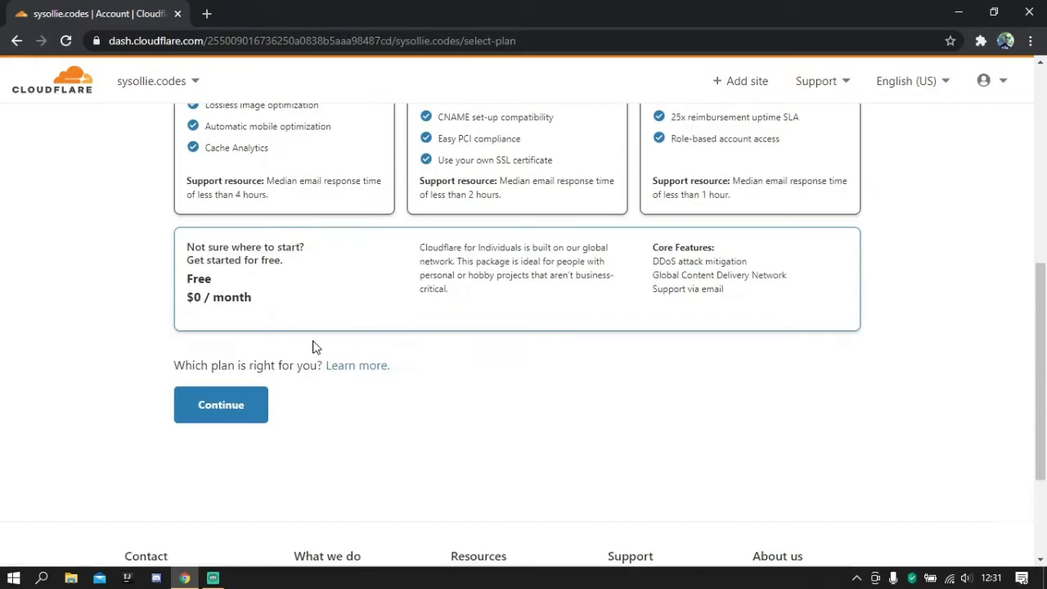
{"action": "left_click", "coordinate": [235, 418]}
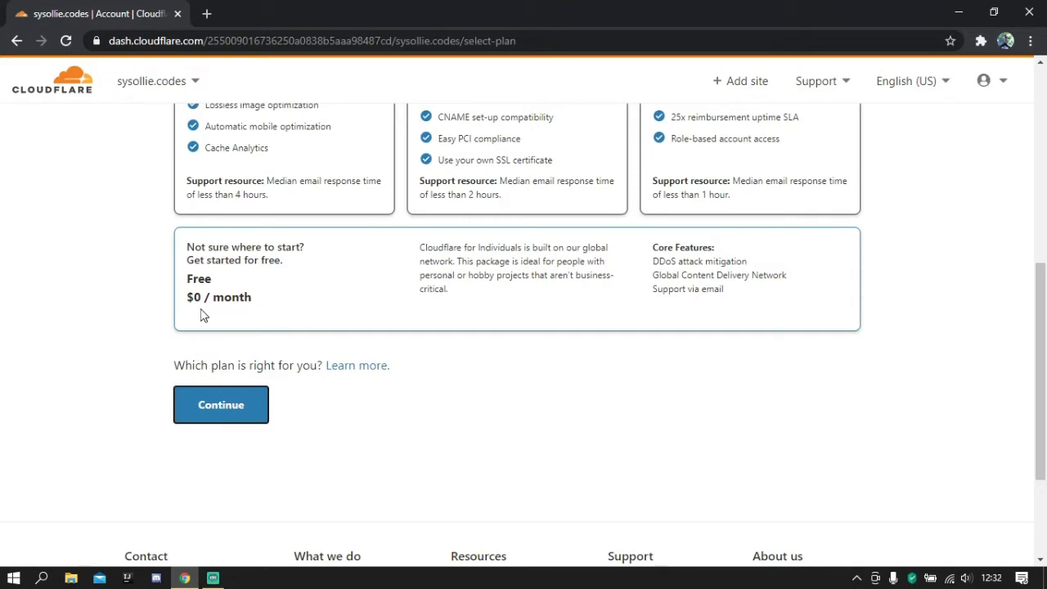
{"action": "left_click", "coordinate": [229, 419]}
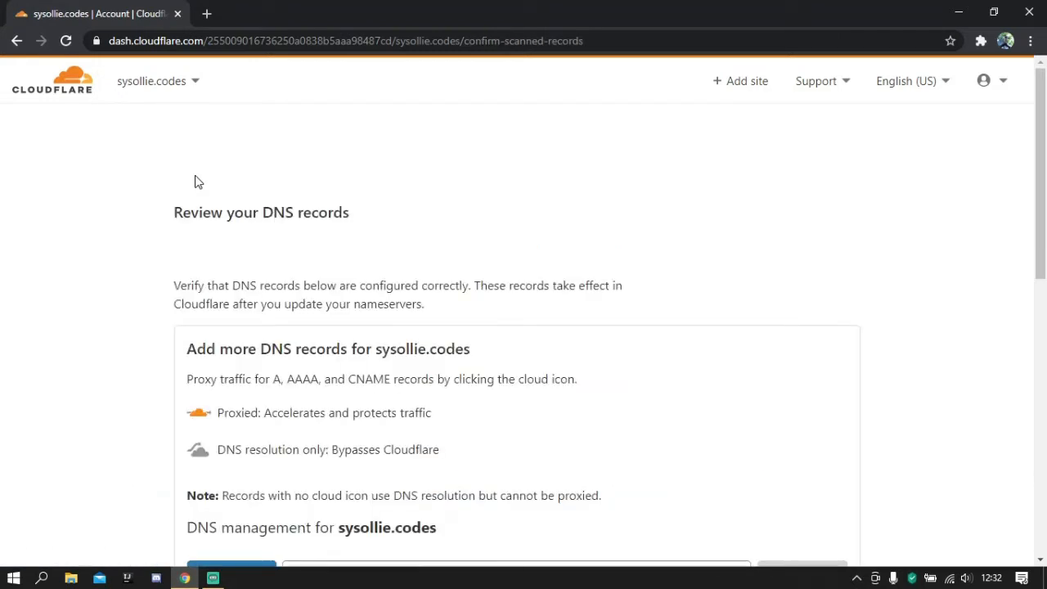
- Review the scanned DNS records for sysollie.codes and accept them without changes
{"action": "scroll", "coordinate": [194, 243], "scroll_direction": "down", "scroll_amount": 1}
{"action": "scroll", "coordinate": [194, 243], "scroll_direction": "down", "scroll_amount": 5}
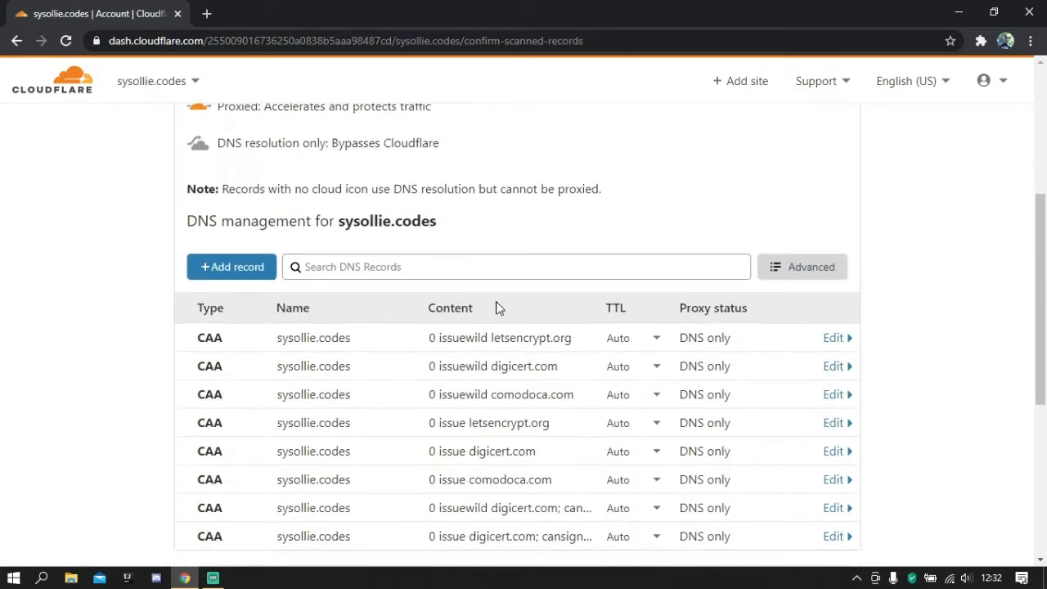
{"action": "scroll", "coordinate": [463, 347], "scroll_direction": "up", "scroll_amount": 2}
{"action": "scroll", "coordinate": [483, 360], "scroll_direction": "down", "scroll_amount": 1}
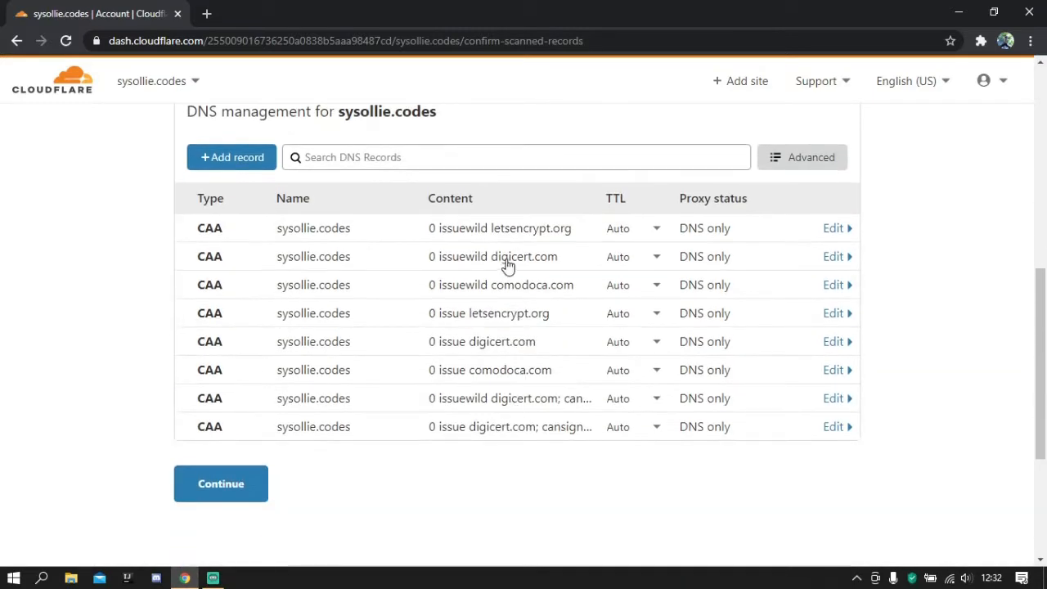
{"action": "scroll", "coordinate": [447, 320], "scroll_direction": "up", "scroll_amount": 3}
{"action": "scroll", "coordinate": [447, 320], "scroll_direction": "down", "scroll_amount": 2}
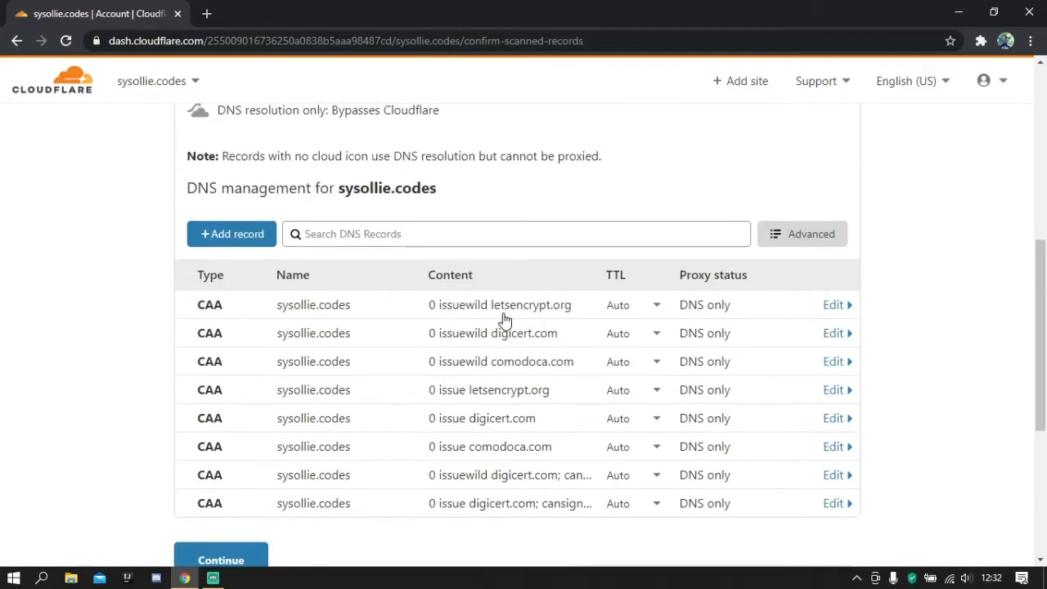
{"action": "scroll", "coordinate": [455, 275], "scroll_direction": "up", "scroll_amount": 1}
{"action": "scroll", "coordinate": [455, 275], "scroll_direction": "down", "scroll_amount": 2}
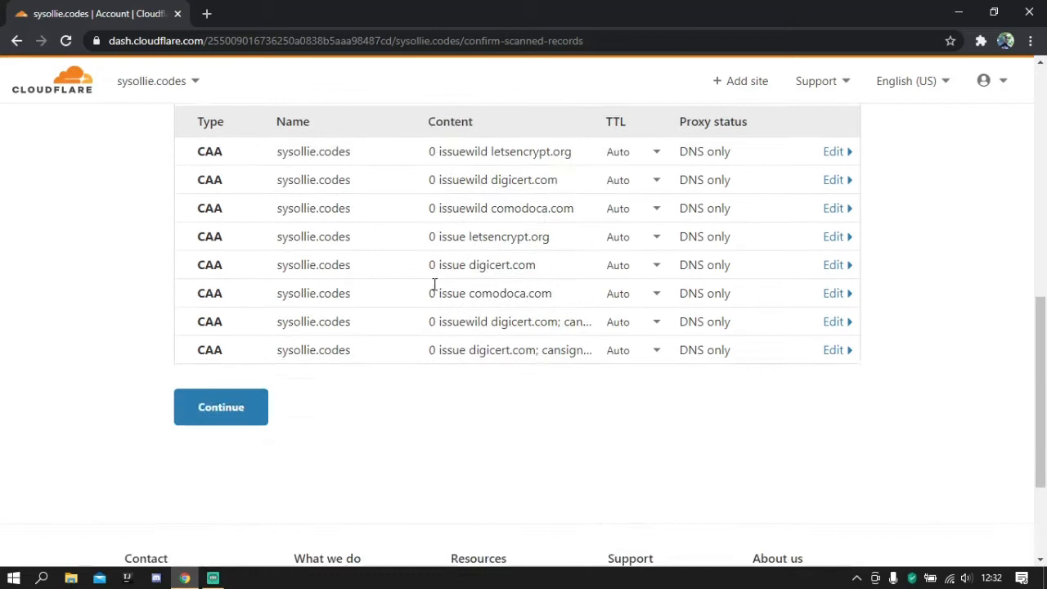
{"action": "left_click", "coordinate": [210, 419]}
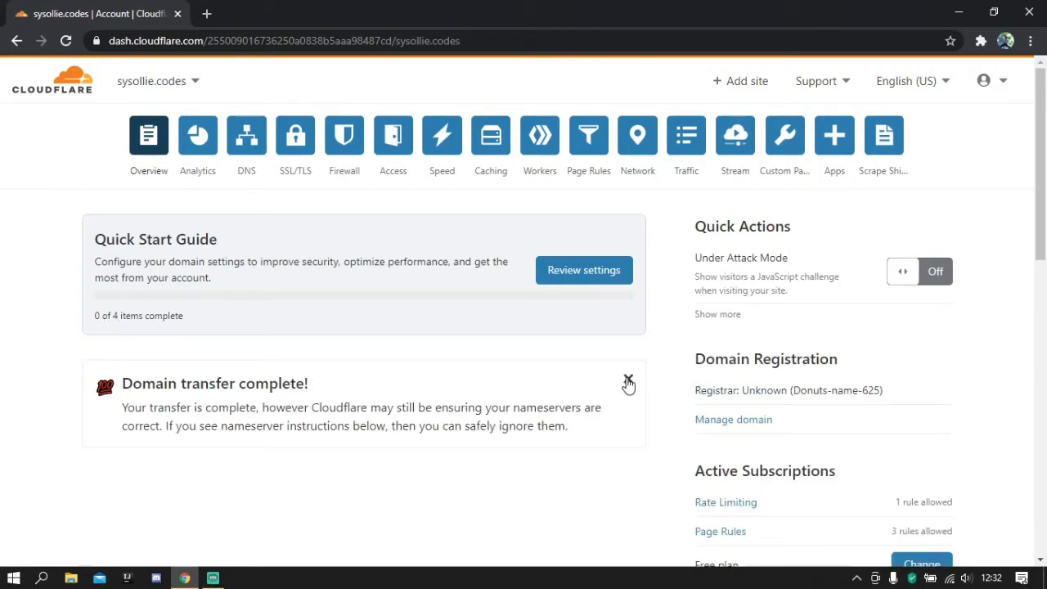
- Open the Quick Start Guide from the site overview and start its security configuration
{"action": "scroll", "coordinate": [597, 320], "scroll_direction": "down", "scroll_amount": 3}
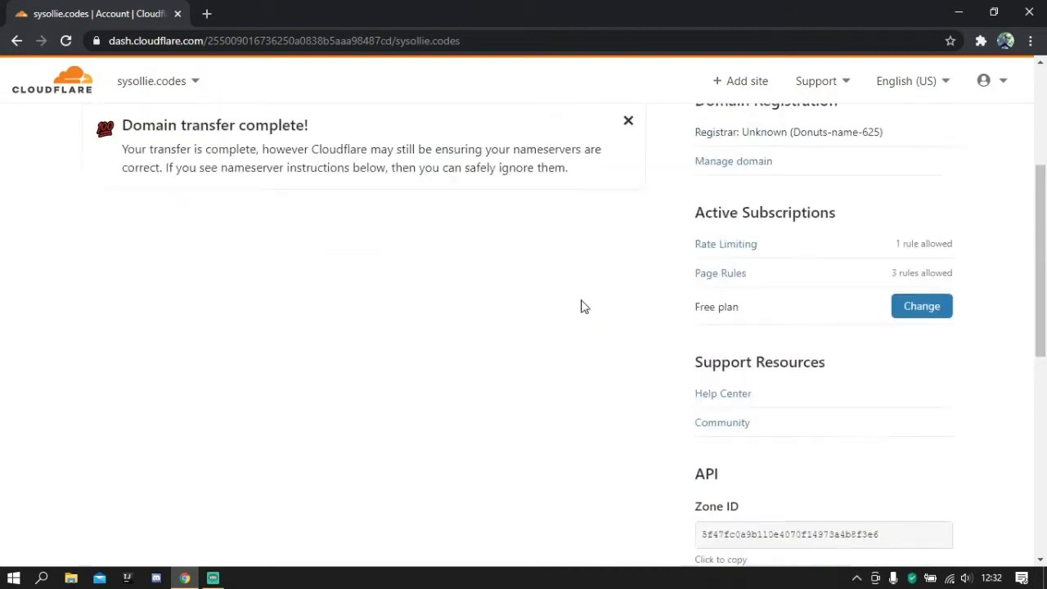
{"action": "scroll", "coordinate": [583, 306], "scroll_direction": "up", "scroll_amount": 3}
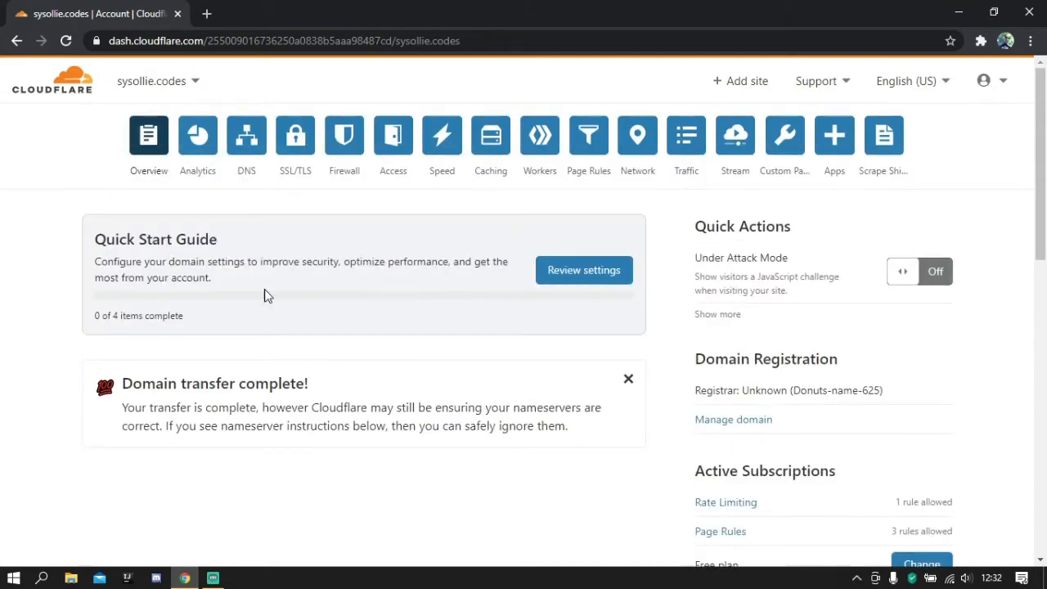
{"action": "left_click", "coordinate": [578, 274]}
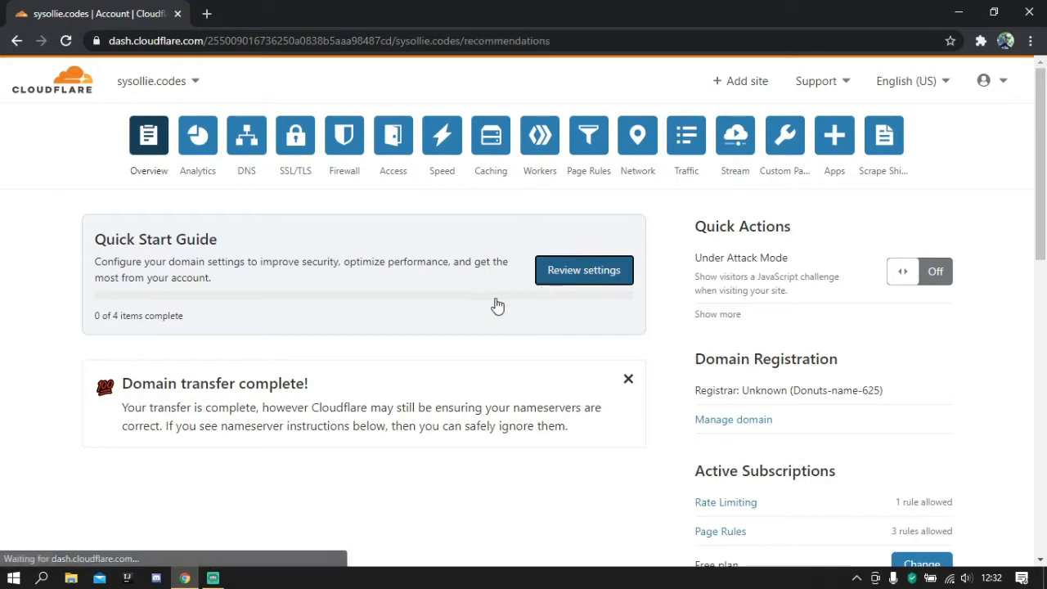
{"action": "scroll", "coordinate": [233, 311], "scroll_direction": "down", "scroll_amount": 1}
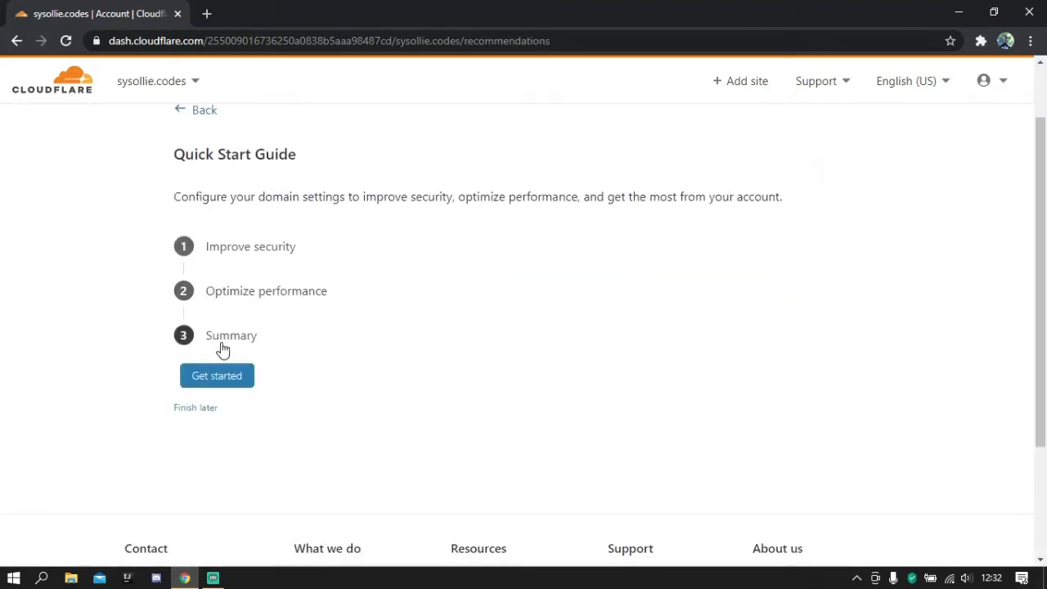
{"action": "left_click", "coordinate": [218, 377]}
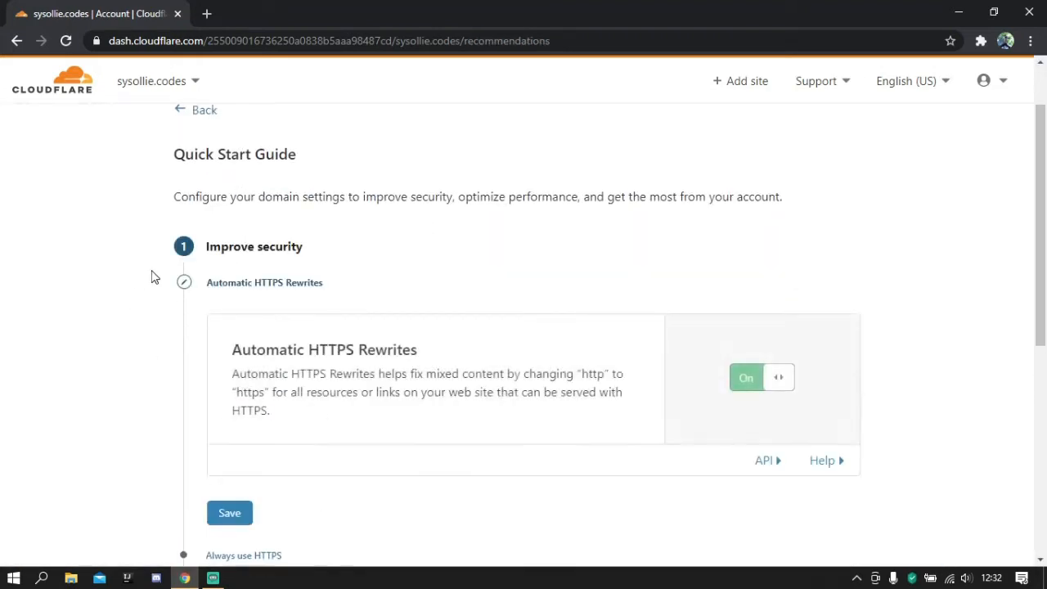
- Save the Improve security settings with Automatic HTTPS Rewrites and Always Use HTTPS turned on
{"action": "scroll", "coordinate": [155, 276], "scroll_direction": "down", "scroll_amount": 1}
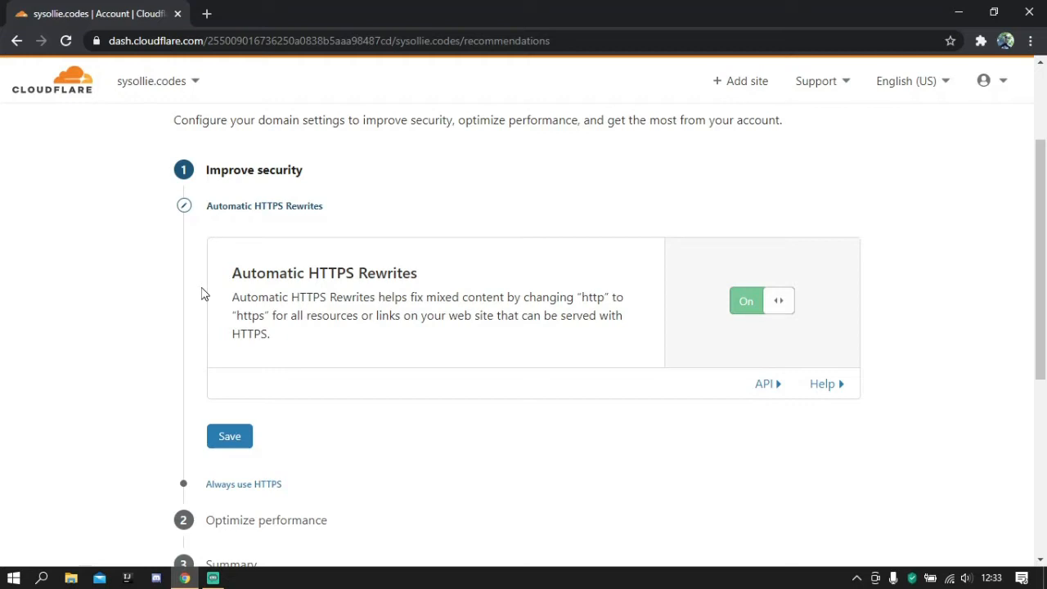
{"action": "left_click", "coordinate": [221, 439]}
{"action": "scroll", "coordinate": [381, 306], "scroll_direction": "down", "scroll_amount": 1}
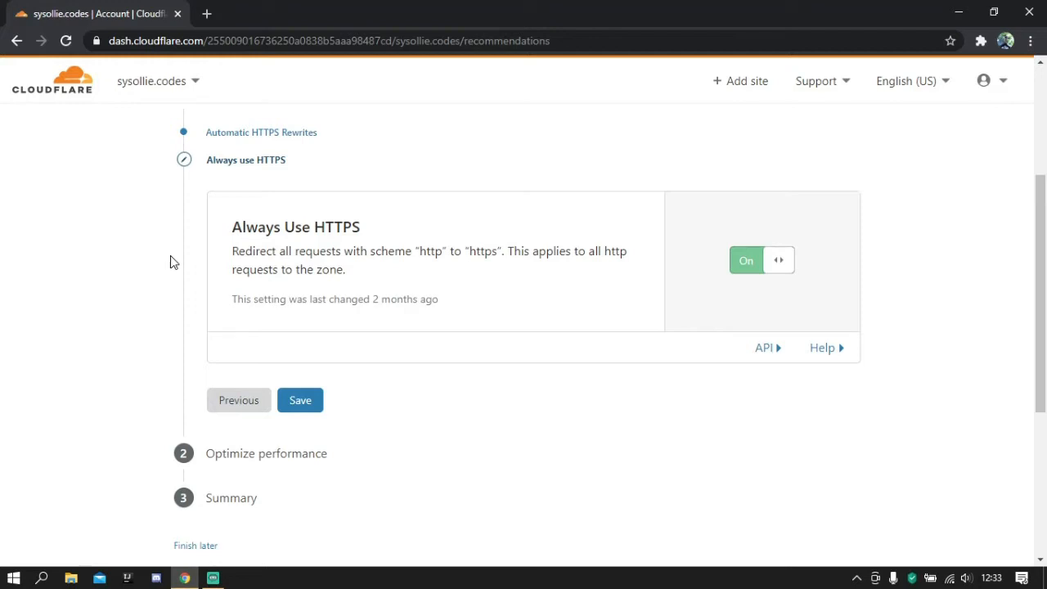
{"action": "left_click", "coordinate": [300, 402]}
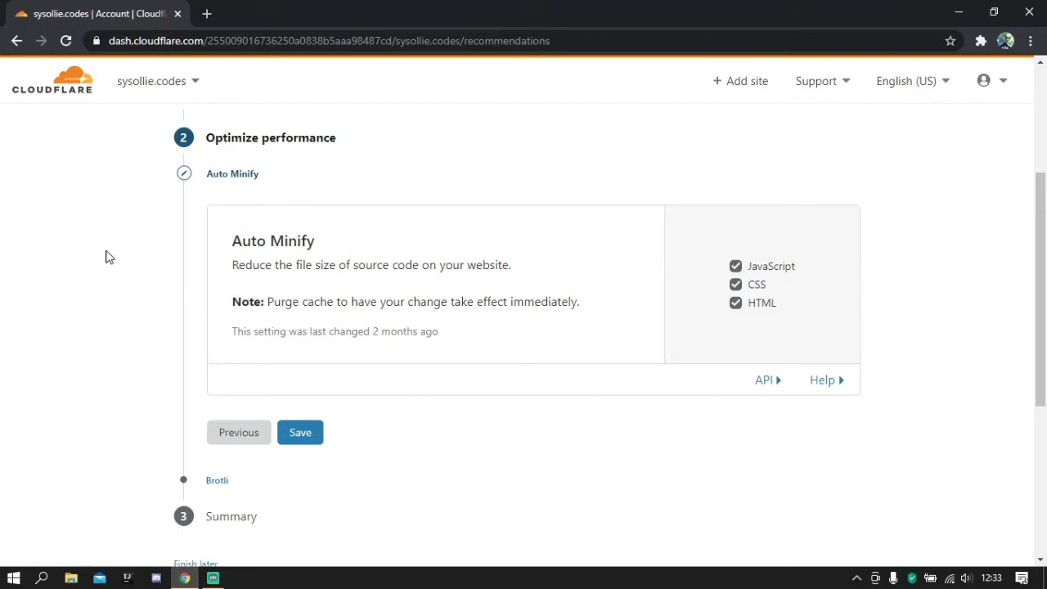
- Save Auto Minify for JavaScript, CSS and HTML, save Brotli as on, and finish the Quick Start Guide
{"action": "left_click", "coordinate": [317, 444]}
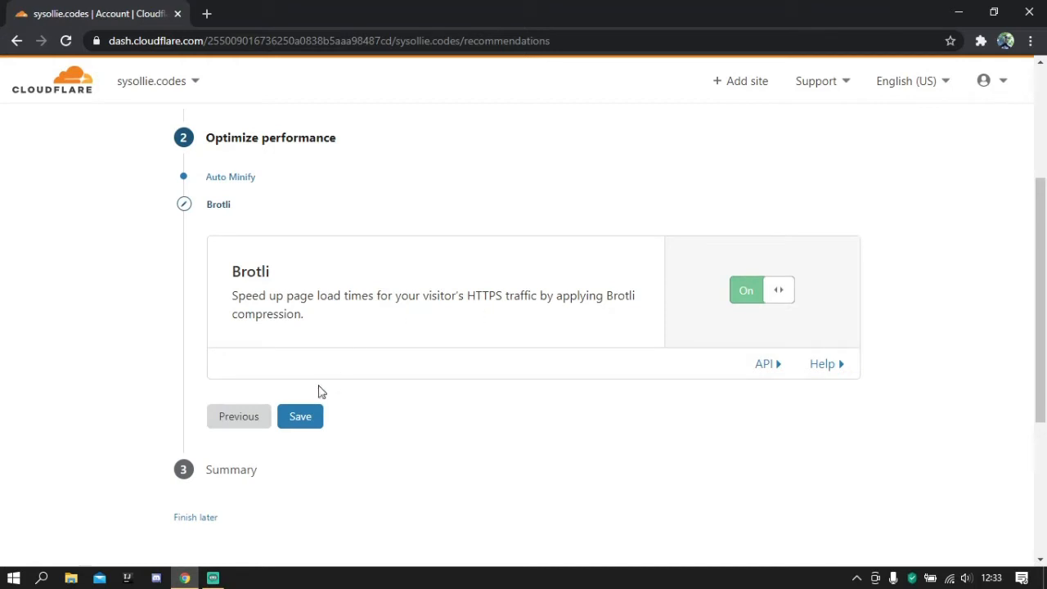
{"action": "left_click", "coordinate": [318, 410]}
{"action": "left_click", "coordinate": [236, 373]}
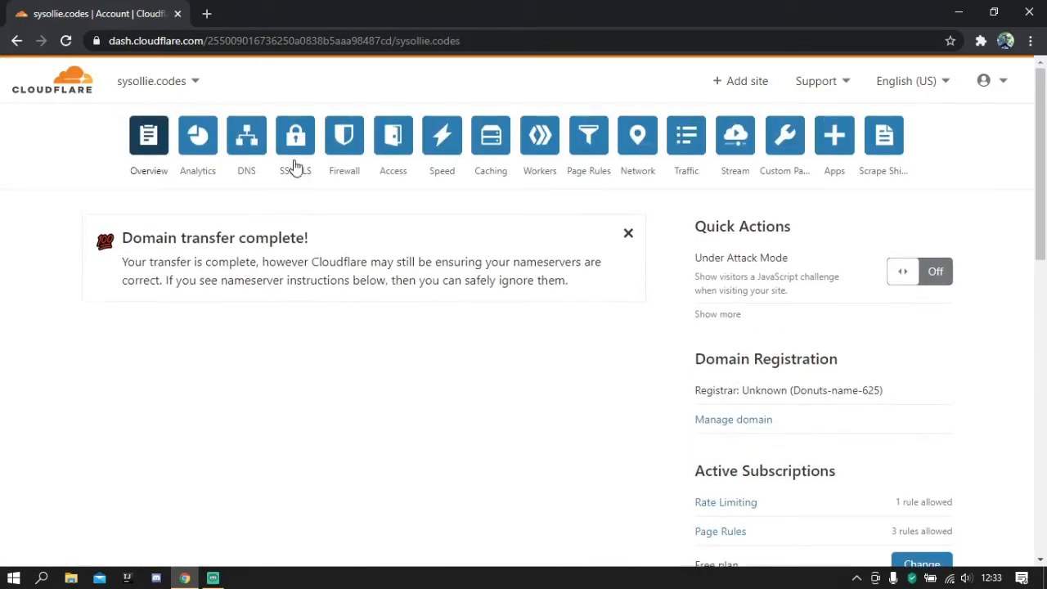
- Switch the site's SSL/TLS encryption mode to Flexible and back to Full (strict)
{"action": "left_click", "coordinate": [298, 142]}
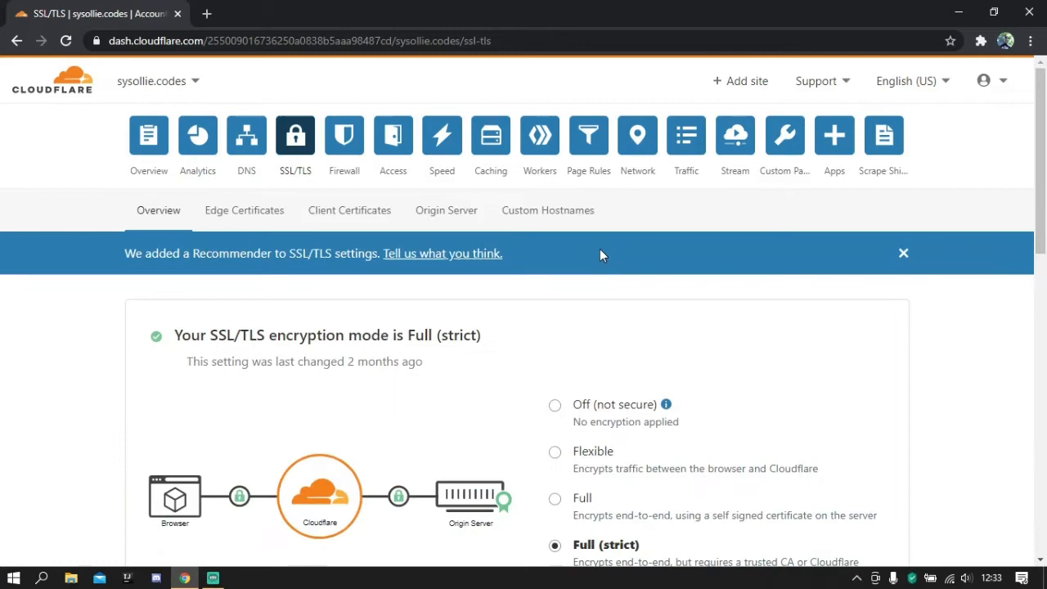
{"action": "left_click", "coordinate": [903, 252]}
{"action": "scroll", "coordinate": [556, 256], "scroll_direction": "down", "scroll_amount": 2}
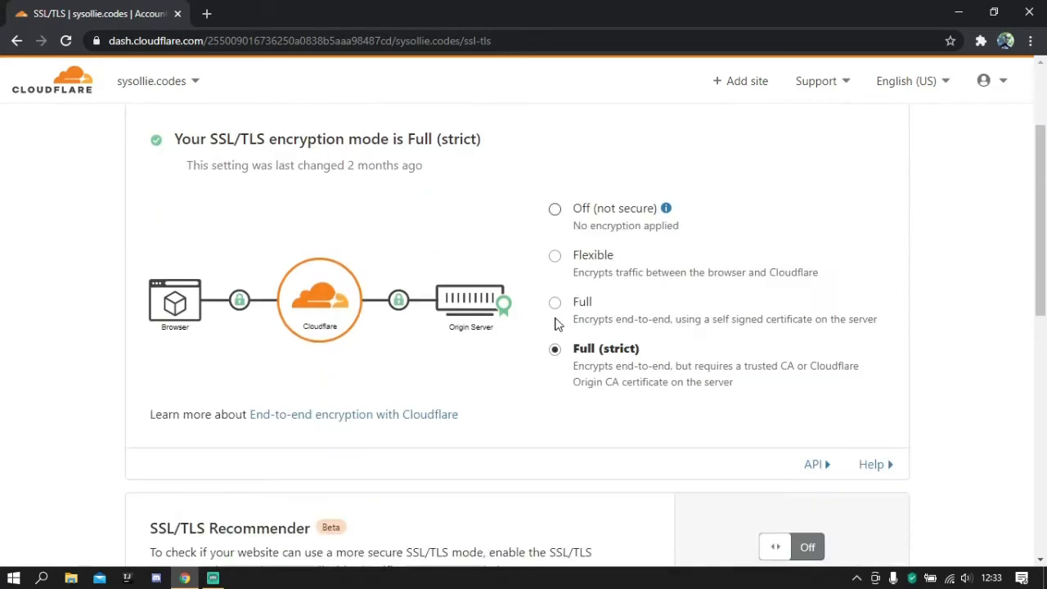
{"action": "scroll", "coordinate": [570, 310], "scroll_direction": "up", "scroll_amount": 1}
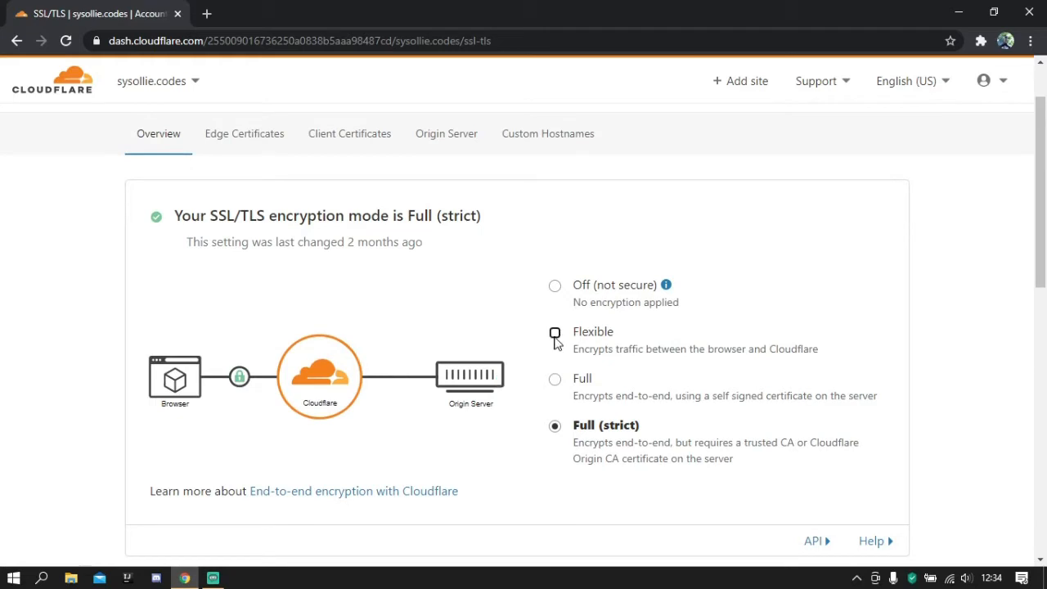
{"action": "left_click", "coordinate": [554, 333]}
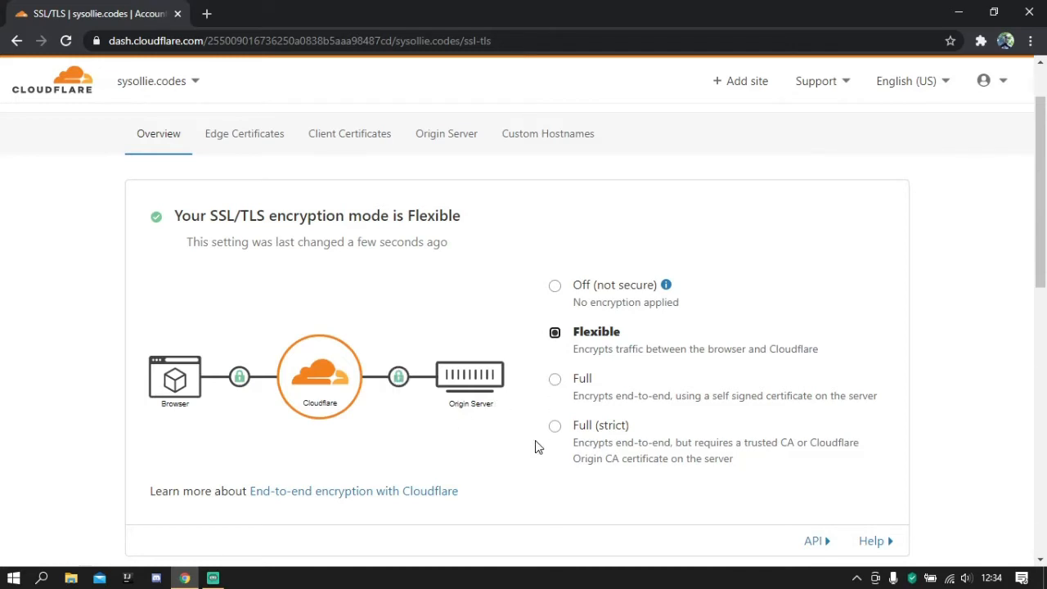
{"action": "left_click", "coordinate": [557, 429]}
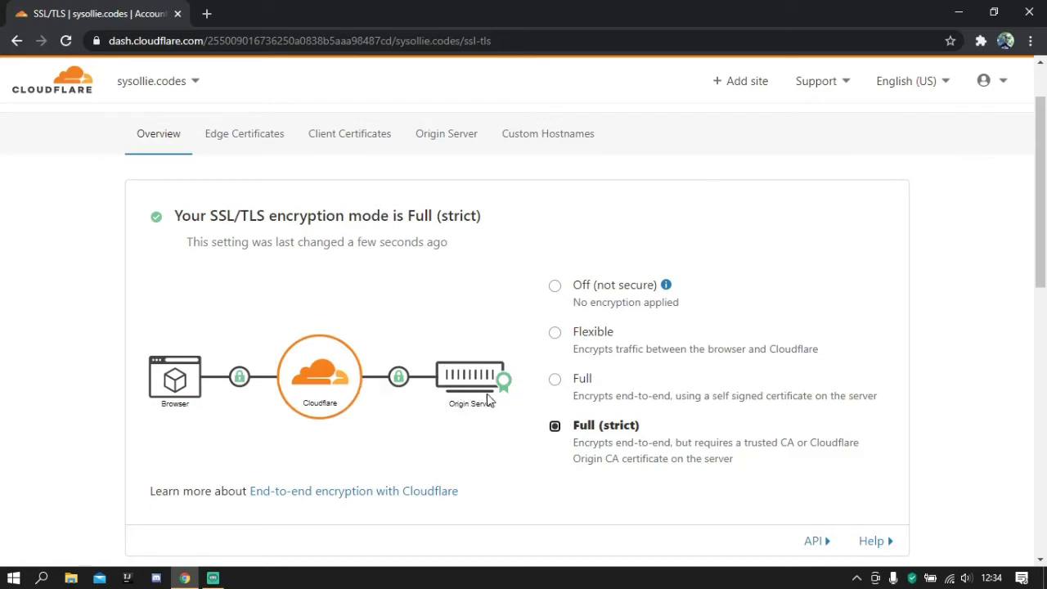
- Examine the SSL/TLS Recommender description and the Traffic Served Over TLS section
{"action": "scroll", "coordinate": [627, 425], "scroll_direction": "down", "scroll_amount": 5}
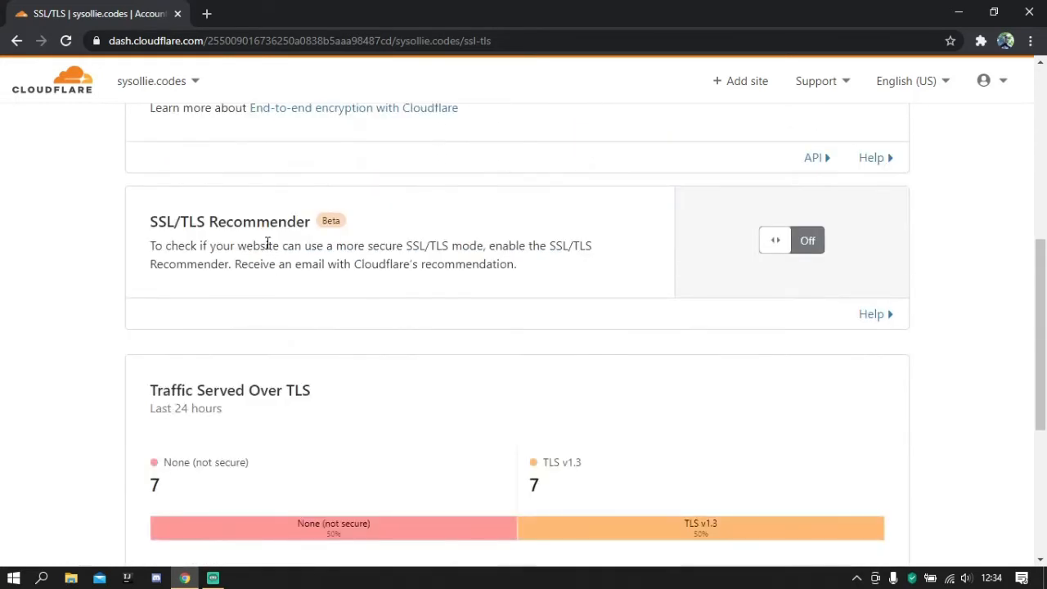
{"action": "left_click_drag", "start_coordinate": [150, 242], "coordinate": [532, 269]}
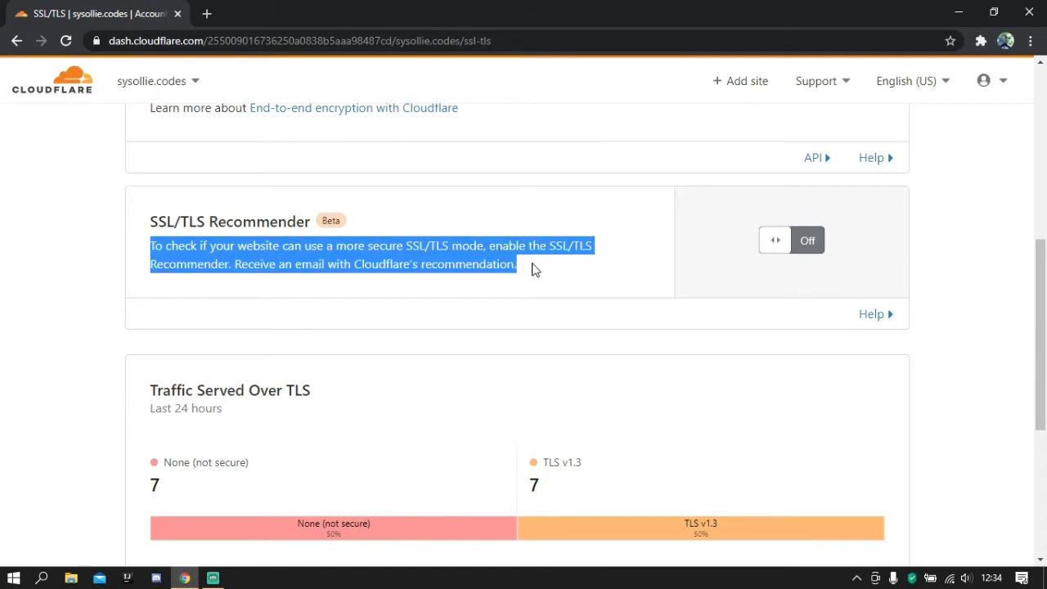
{"action": "left_click", "coordinate": [532, 269]}
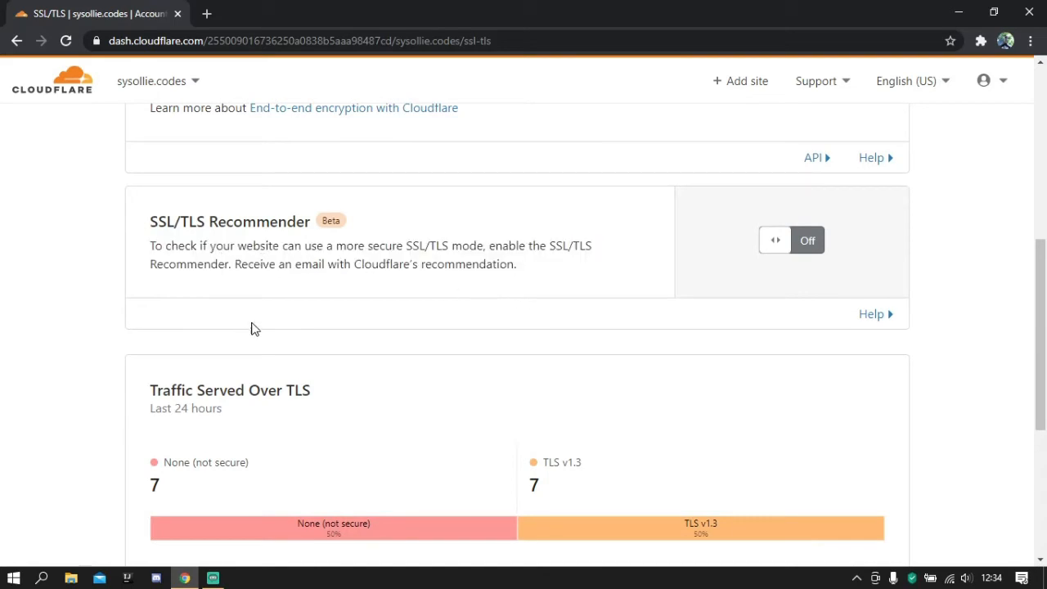
{"action": "scroll", "coordinate": [211, 211], "scroll_direction": "down", "scroll_amount": 1}
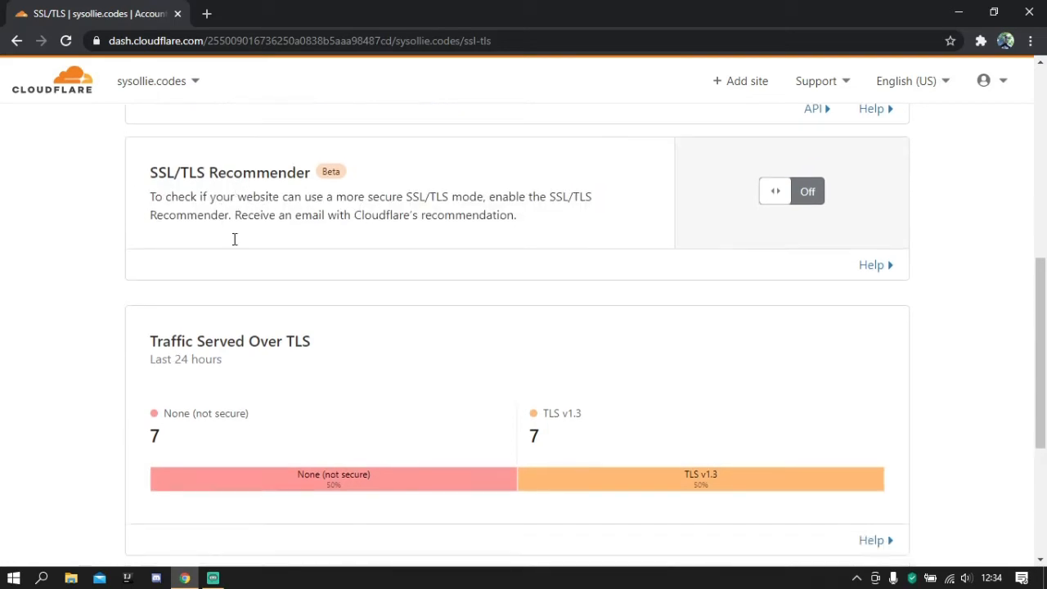
{"action": "scroll", "coordinate": [233, 237], "scroll_direction": "up", "scroll_amount": 6}
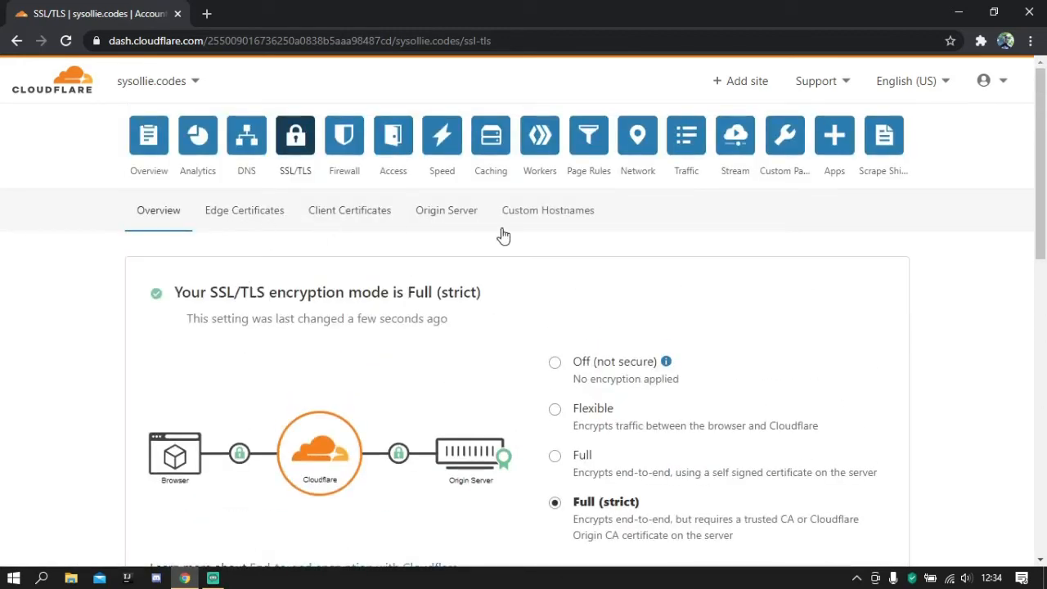
- Start a new A record in the DNS management of sysollie.codes with @ as its name
{"action": "left_click", "coordinate": [239, 150]}
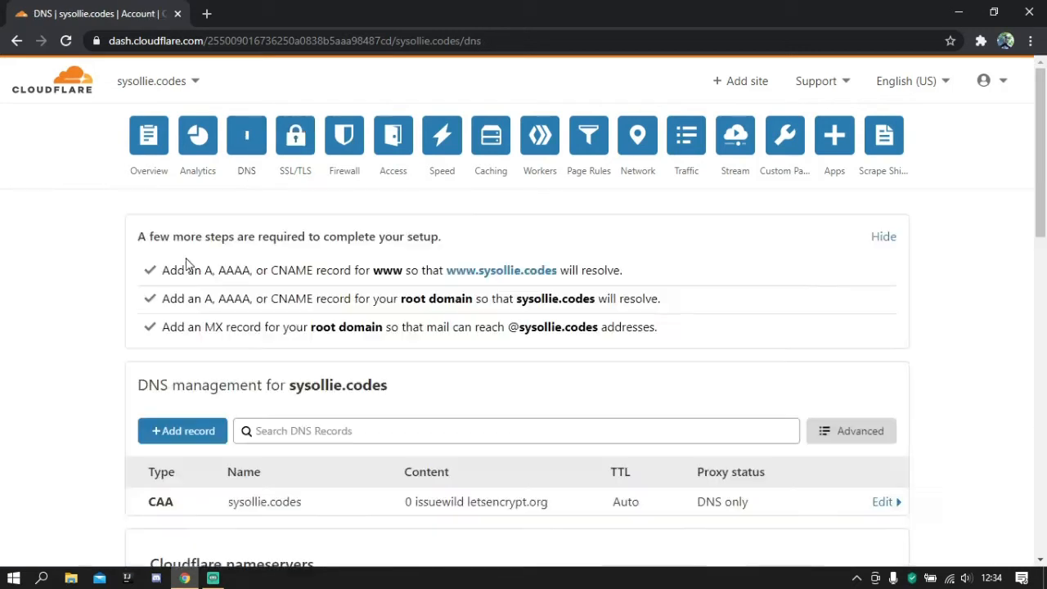
{"action": "scroll", "coordinate": [181, 264], "scroll_direction": "down", "scroll_amount": 3}
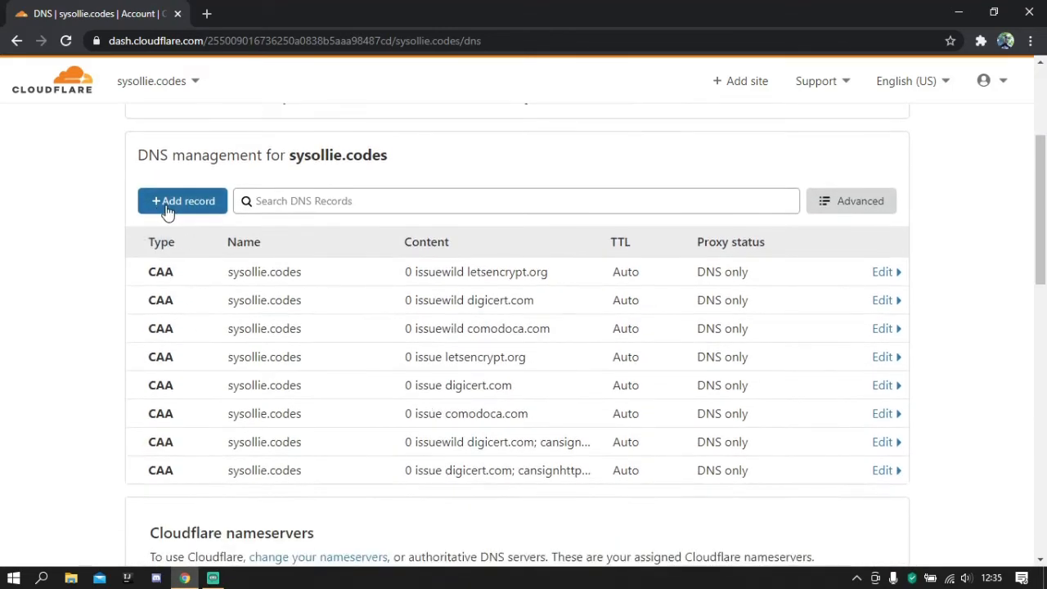
{"action": "left_click", "coordinate": [166, 203]}
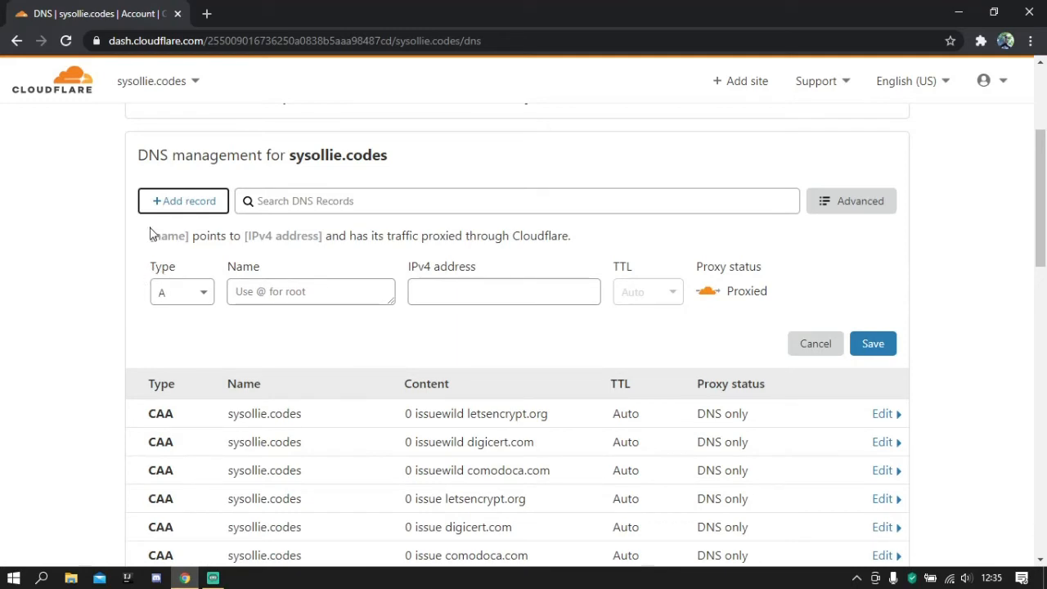
{"action": "left_click", "coordinate": [357, 291]}
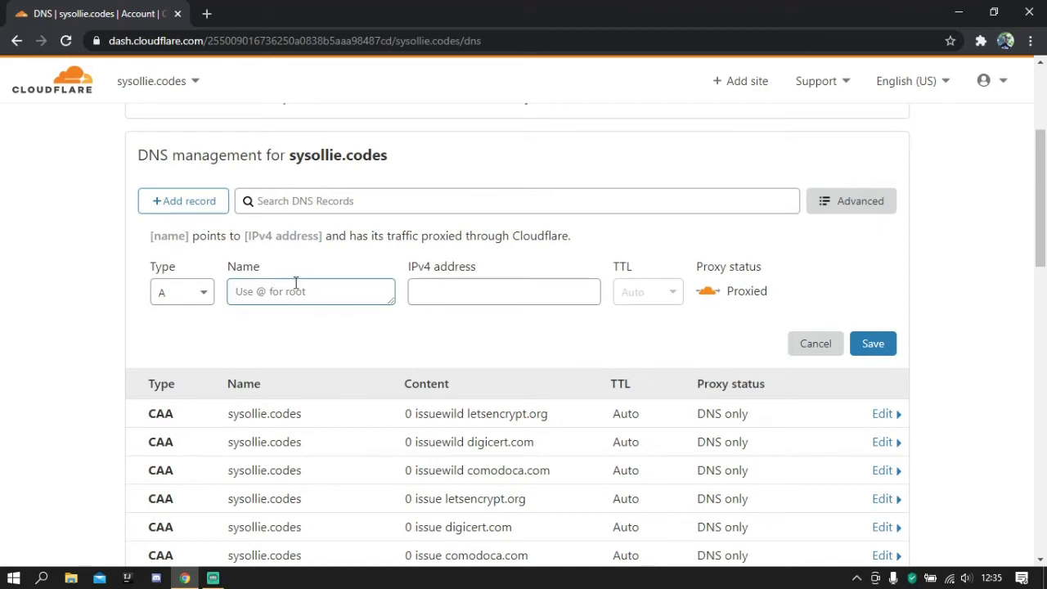
{"action": "type", "text": "@"}
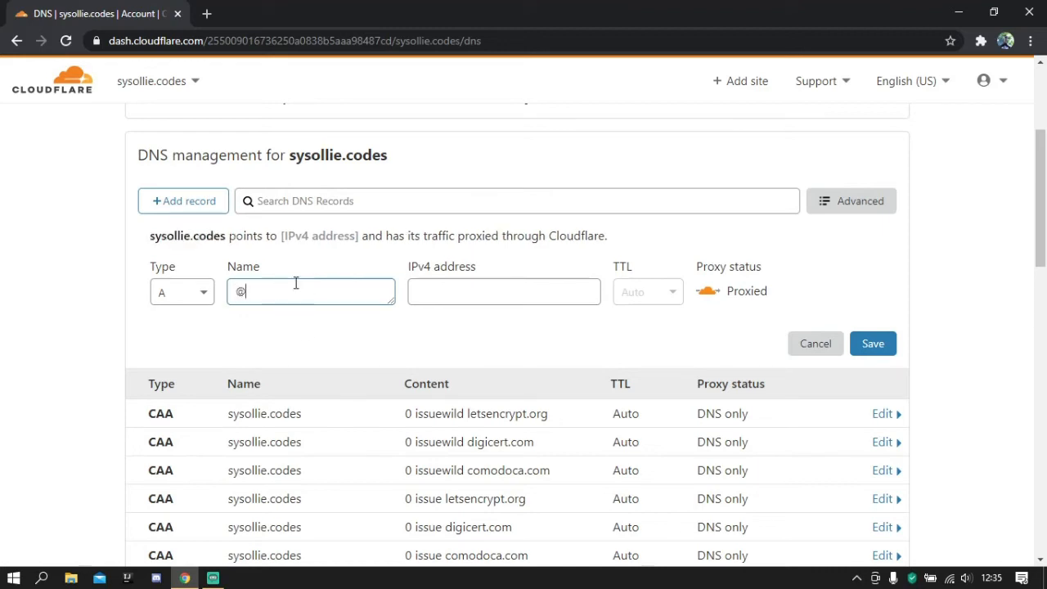
{"action": "double_click", "coordinate": [151, 236]}
{"action": "left_click", "coordinate": [367, 296]}
- Set the new A record's IPv4 address to 127.0.0.1
{"action": "left_click", "coordinate": [474, 292]}
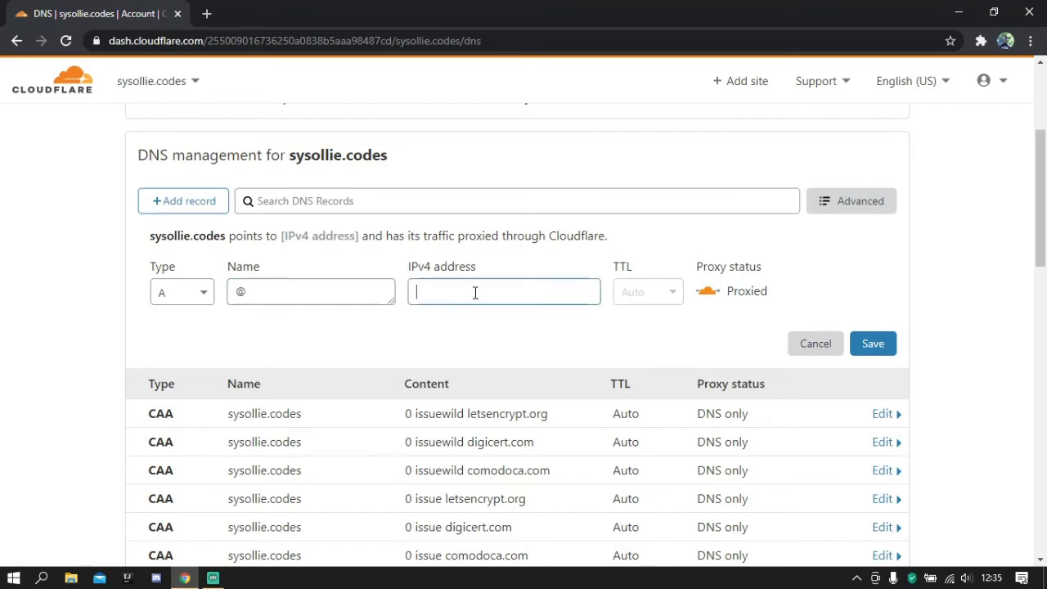
{"action": "type", "text": "127"}
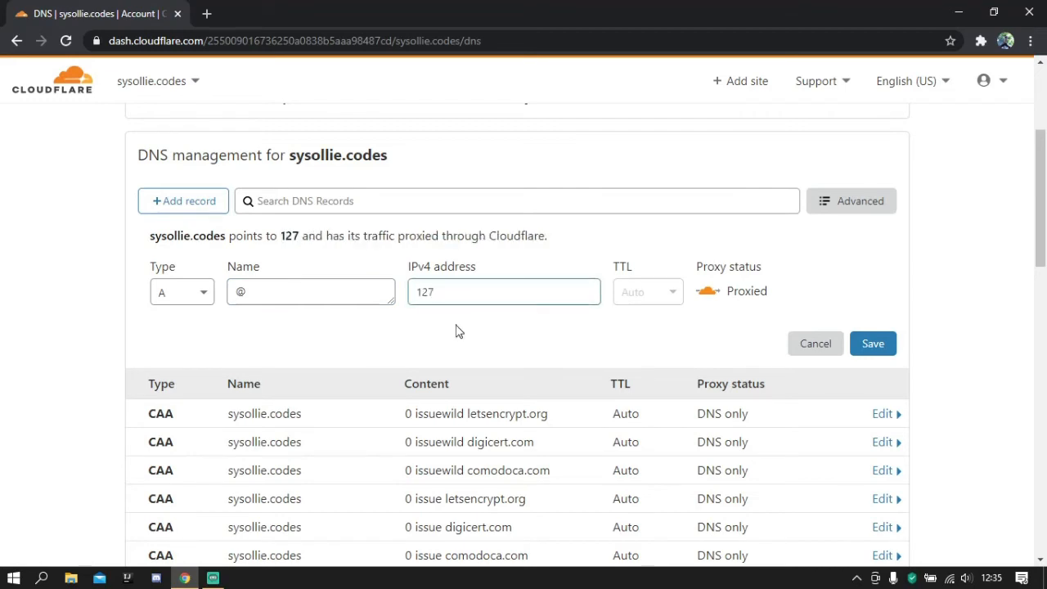
{"action": "type", "text": ".0.0.0"}
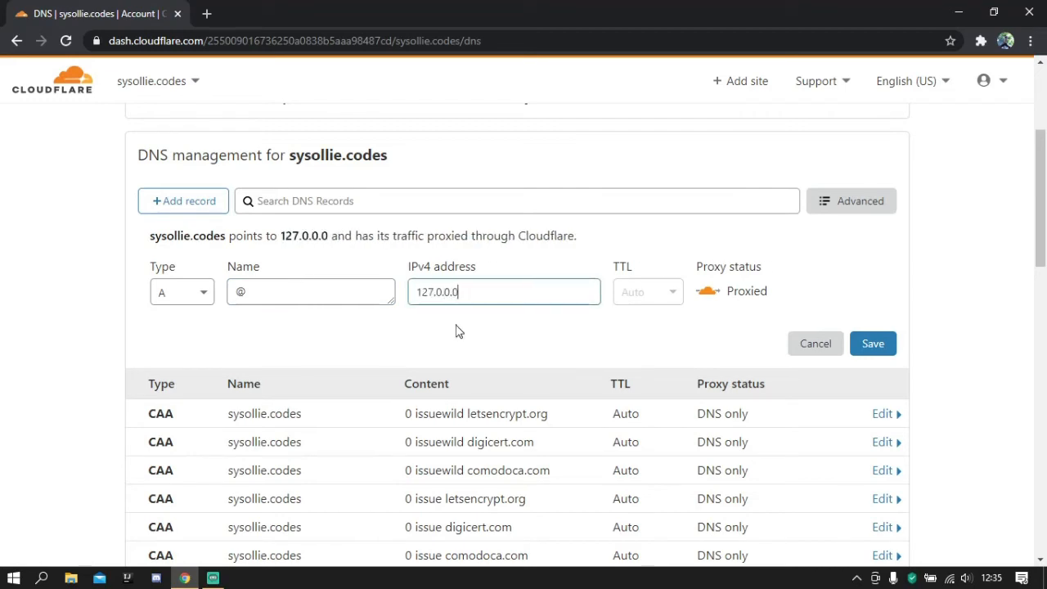
{"action": "key", "text": "BackSpace"}
{"action": "type", "text": "1"}
{"action": "left_click_drag", "start_coordinate": [480, 282], "coordinate": [366, 282]}
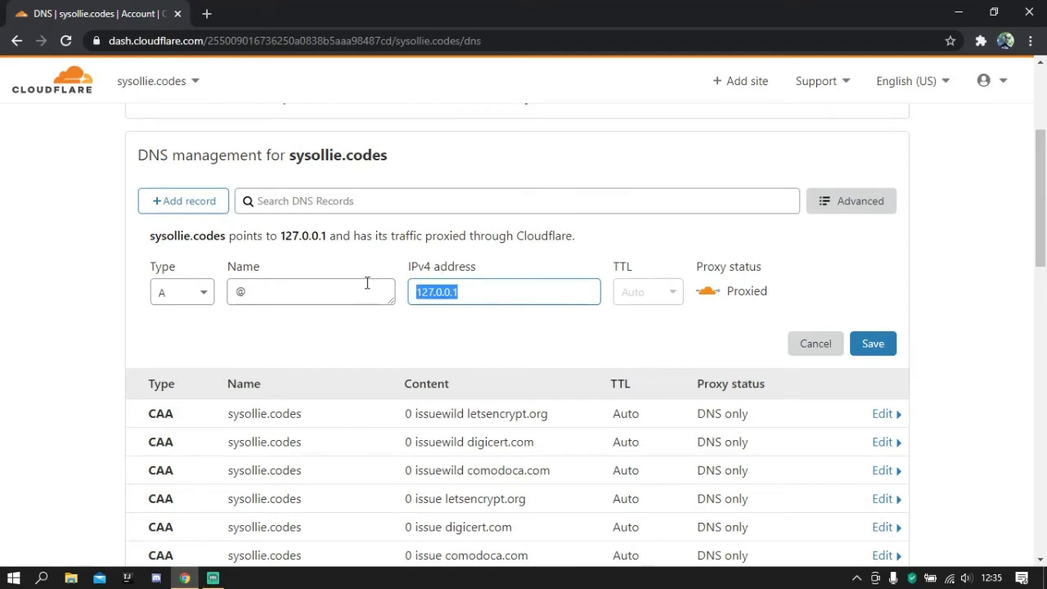
{"action": "left_click", "coordinate": [490, 273]}
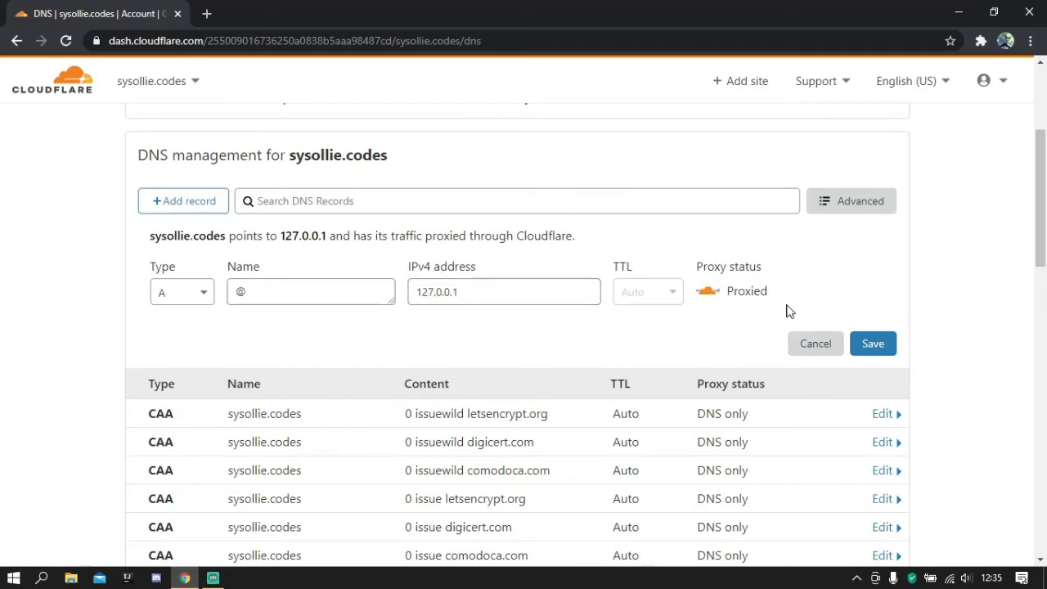
- Switch the new A record's proxy status to DNS only and back to Proxied
{"action": "left_click", "coordinate": [708, 295]}
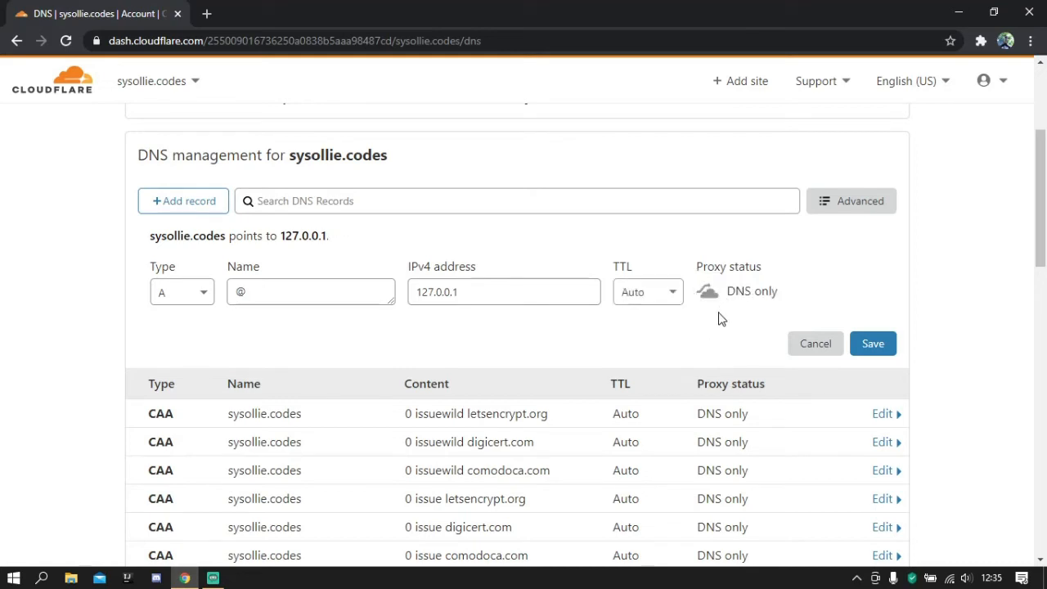
{"action": "left_click", "coordinate": [488, 298]}
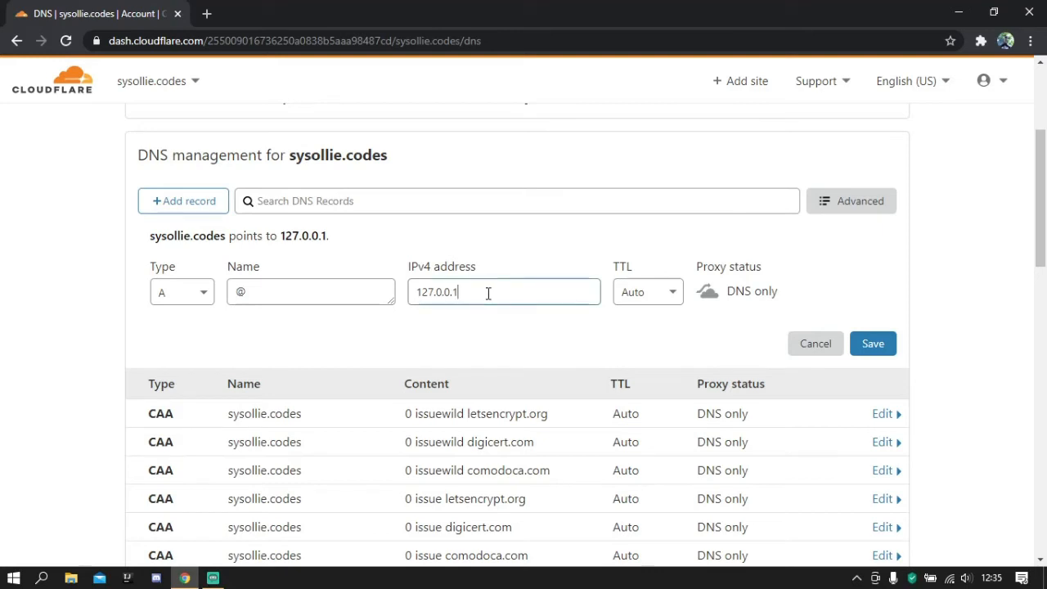
{"action": "double_click", "coordinate": [428, 293]}
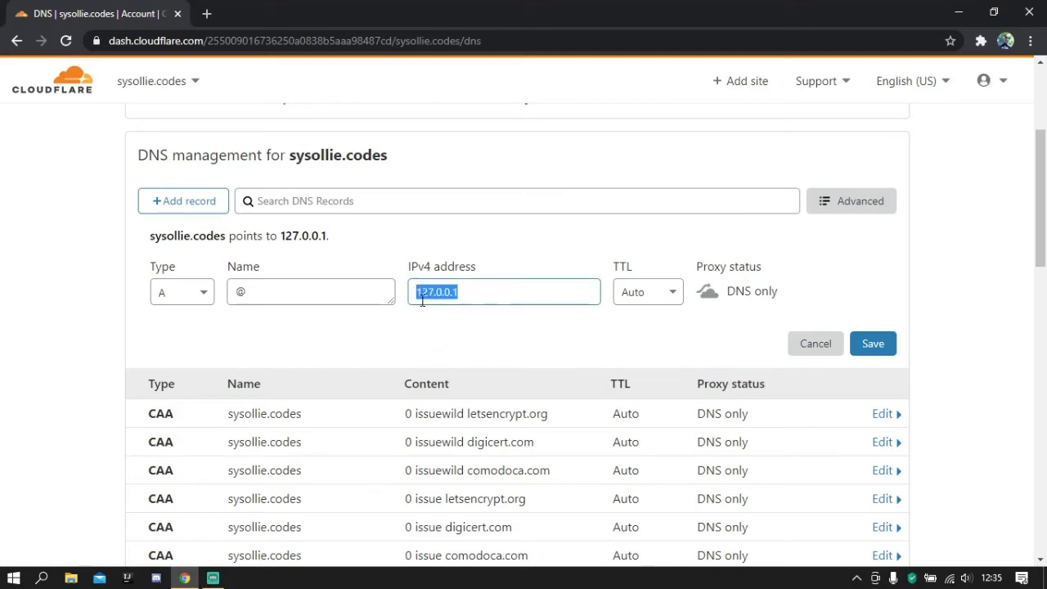
{"action": "left_click", "coordinate": [417, 292]}
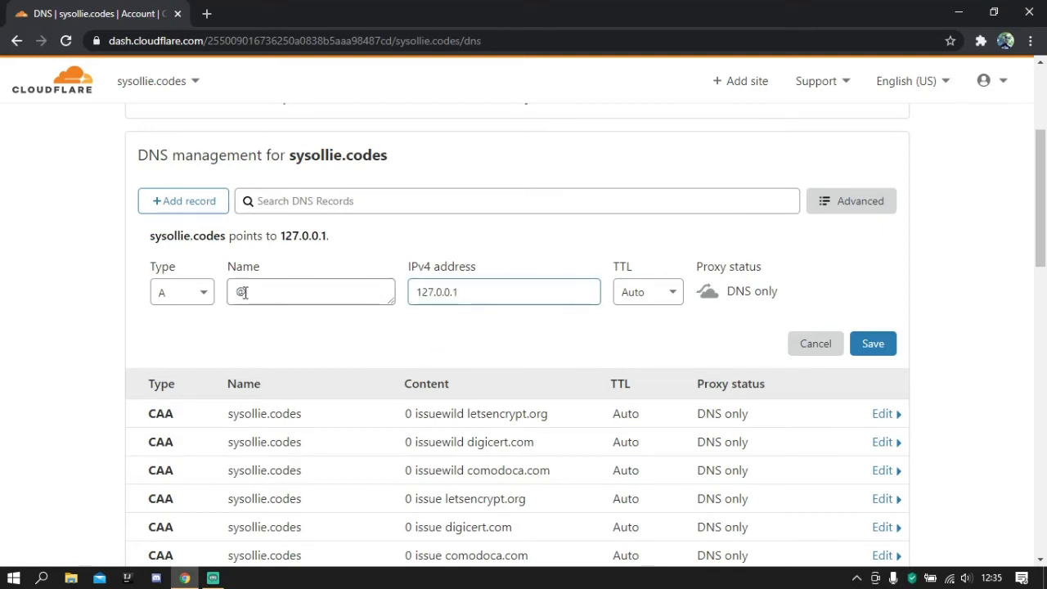
{"action": "left_click", "coordinate": [706, 290]}
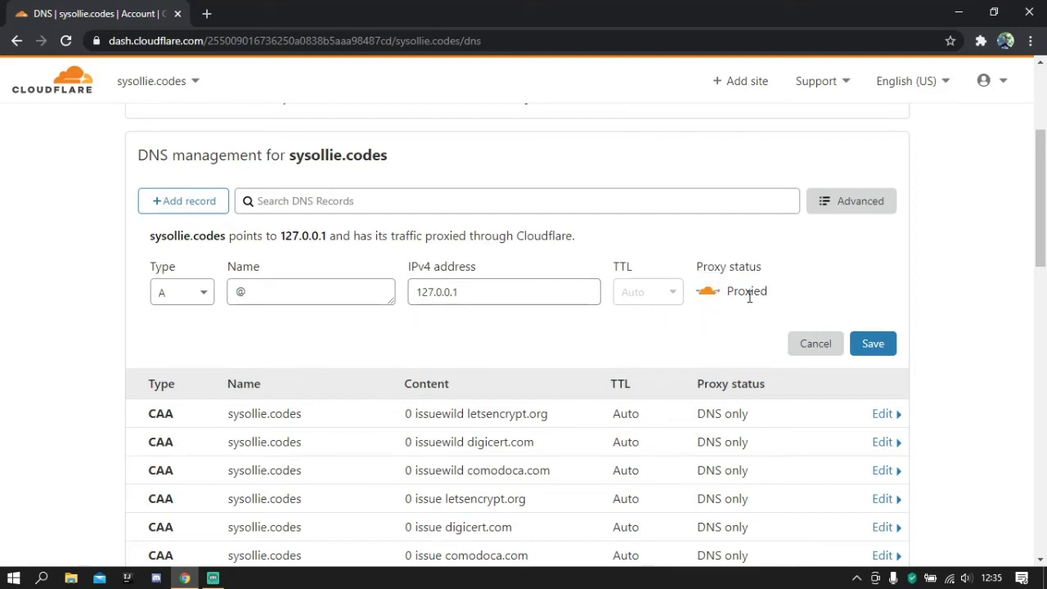
- Discard the unsaved A record for the root domain
{"action": "scroll", "coordinate": [736, 302], "scroll_direction": "up", "scroll_amount": 3}
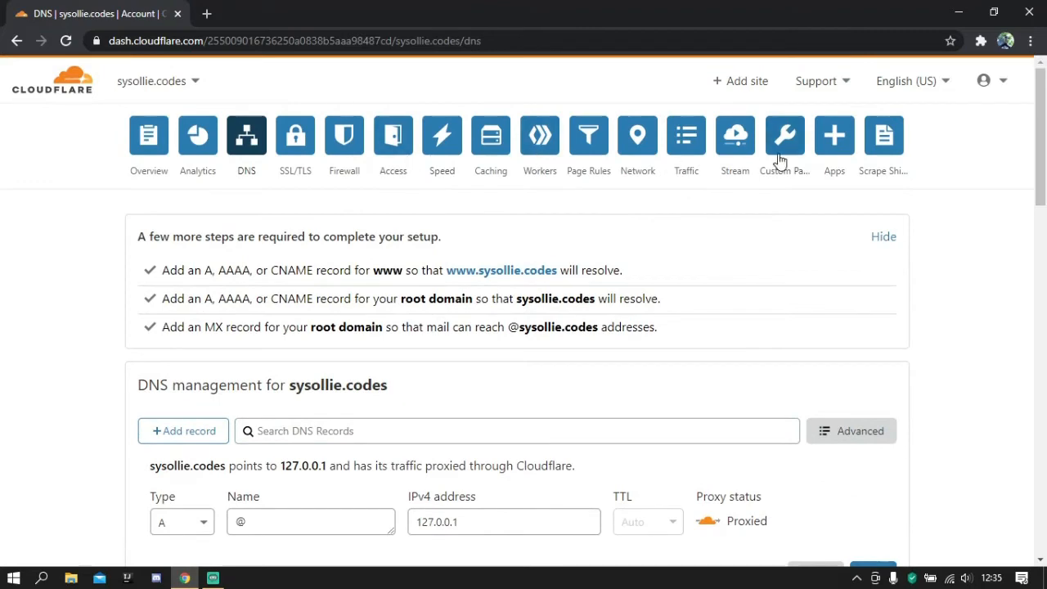
{"action": "scroll", "coordinate": [714, 234], "scroll_direction": "down", "scroll_amount": 5}
{"action": "scroll", "coordinate": [790, 327], "scroll_direction": "up", "scroll_amount": 5}
{"action": "scroll", "coordinate": [810, 439], "scroll_direction": "down", "scroll_amount": 1}
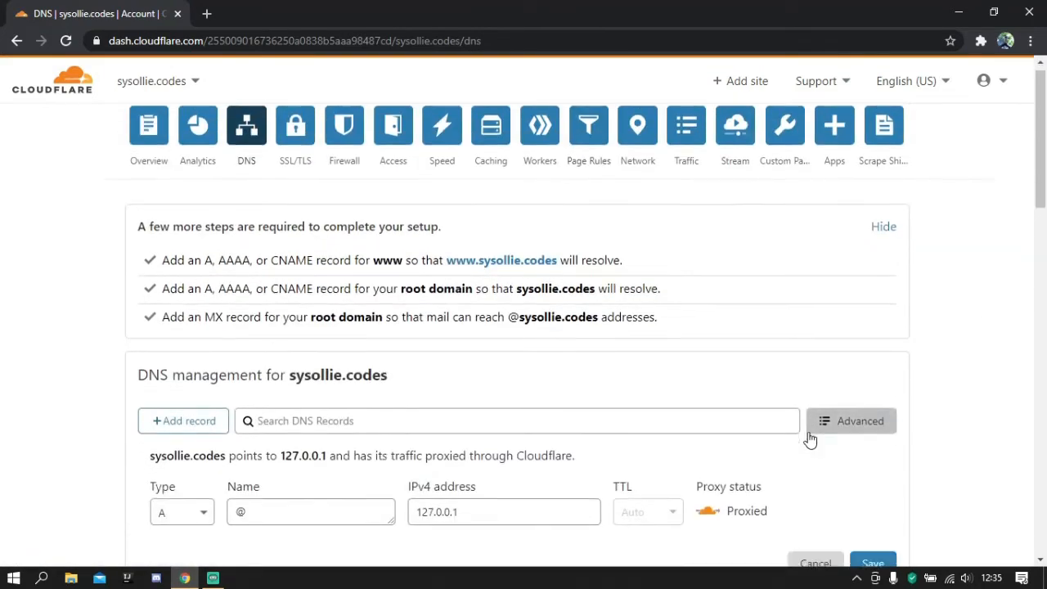
{"action": "scroll", "coordinate": [809, 439], "scroll_direction": "down", "scroll_amount": 3}
{"action": "left_click", "coordinate": [806, 355]}
- Examine the site's list of firewall rules, including their actions, descriptions and on/off states
{"action": "scroll", "coordinate": [568, 304], "scroll_direction": "up", "scroll_amount": 3}
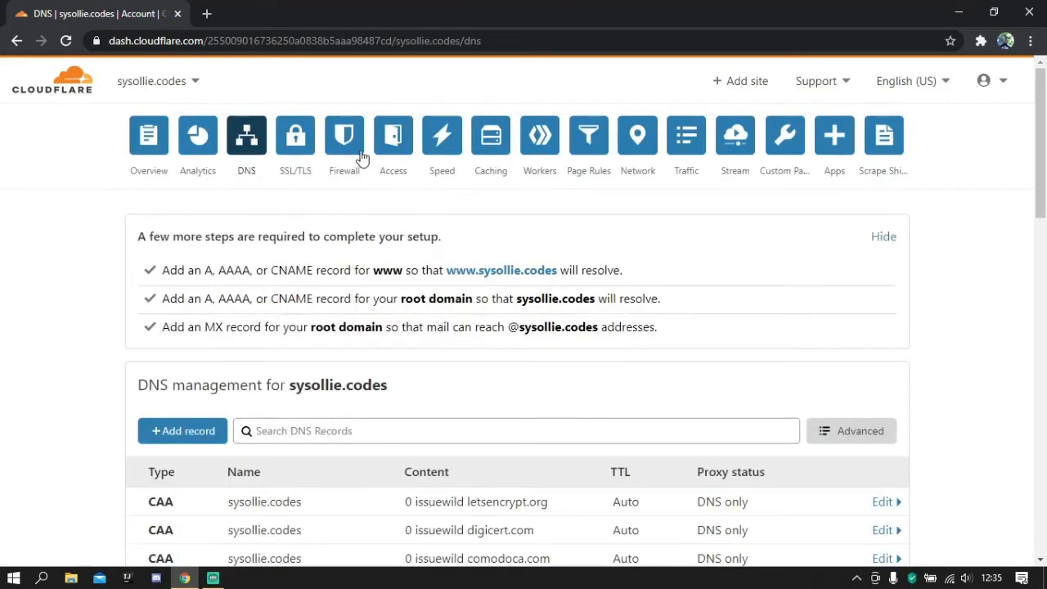
{"action": "left_click", "coordinate": [347, 149]}
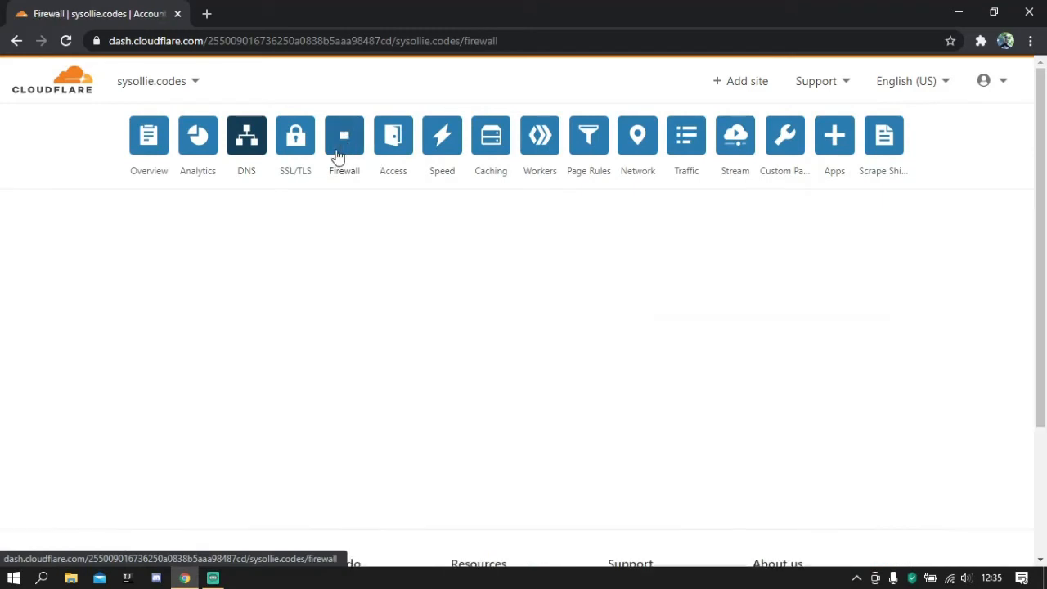
{"action": "scroll", "coordinate": [370, 224], "scroll_direction": "down", "scroll_amount": 2}
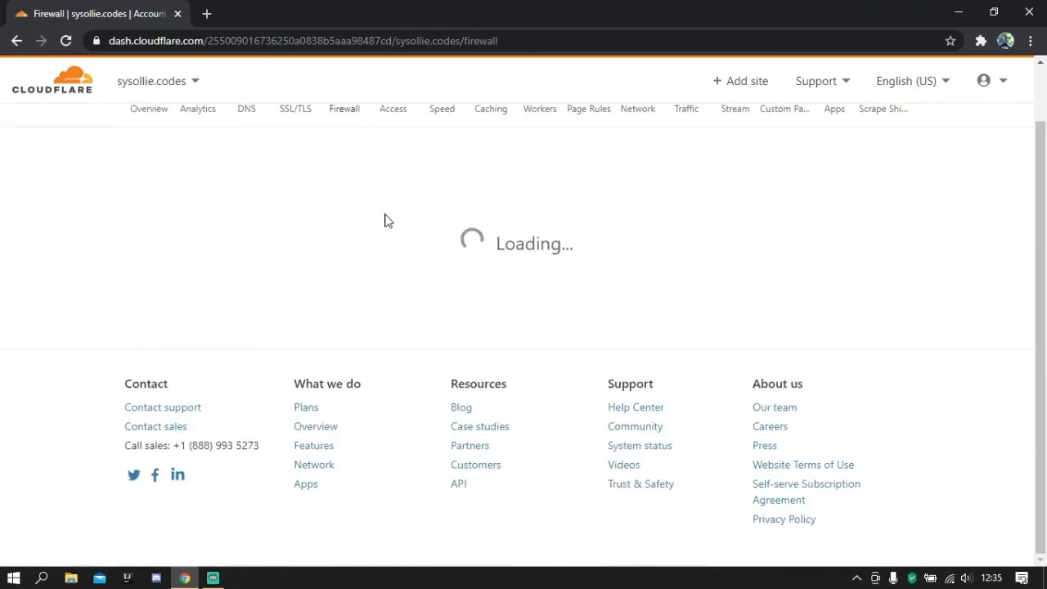
{"action": "scroll", "coordinate": [385, 221], "scroll_direction": "up", "scroll_amount": 2}
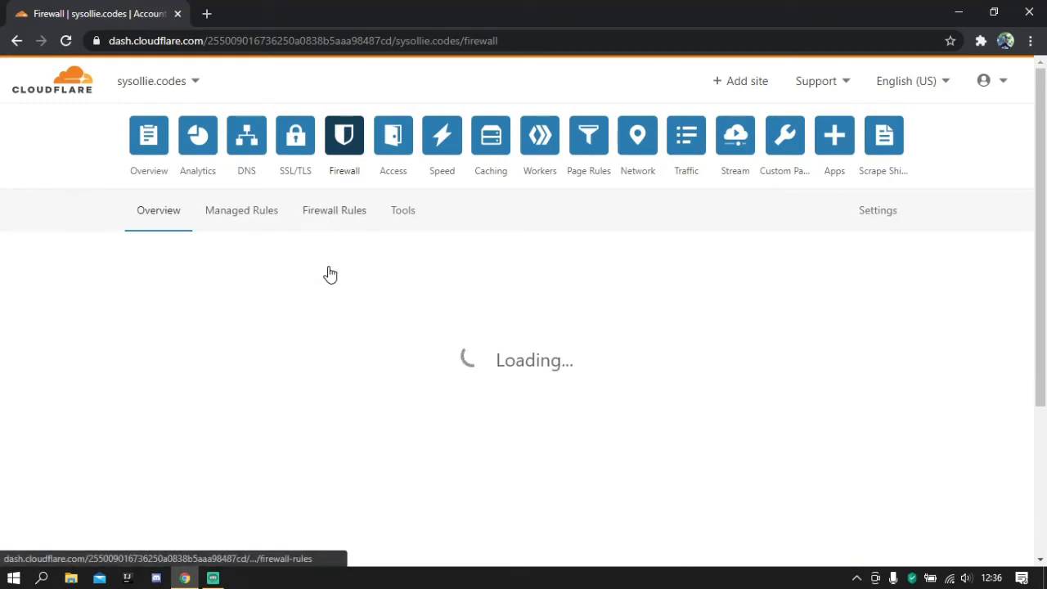
{"action": "left_click", "coordinate": [334, 222]}
{"action": "left_click", "coordinate": [324, 223]}
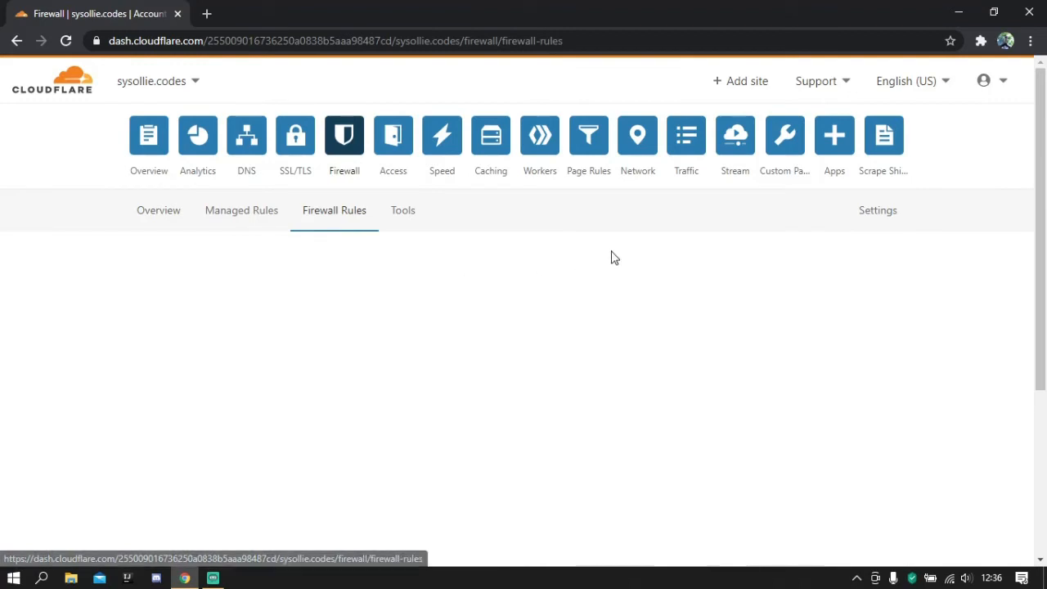
{"action": "scroll", "coordinate": [611, 257], "scroll_direction": "down", "scroll_amount": 1}
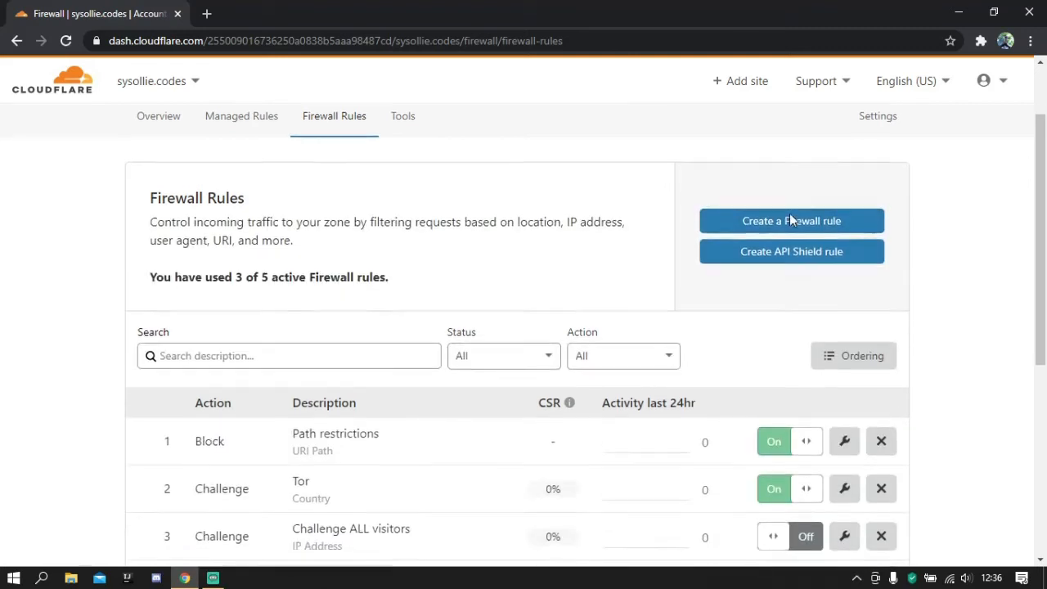
{"action": "scroll", "coordinate": [759, 215], "scroll_direction": "down", "scroll_amount": 2}
{"action": "scroll", "coordinate": [488, 334], "scroll_direction": "down", "scroll_amount": 1}
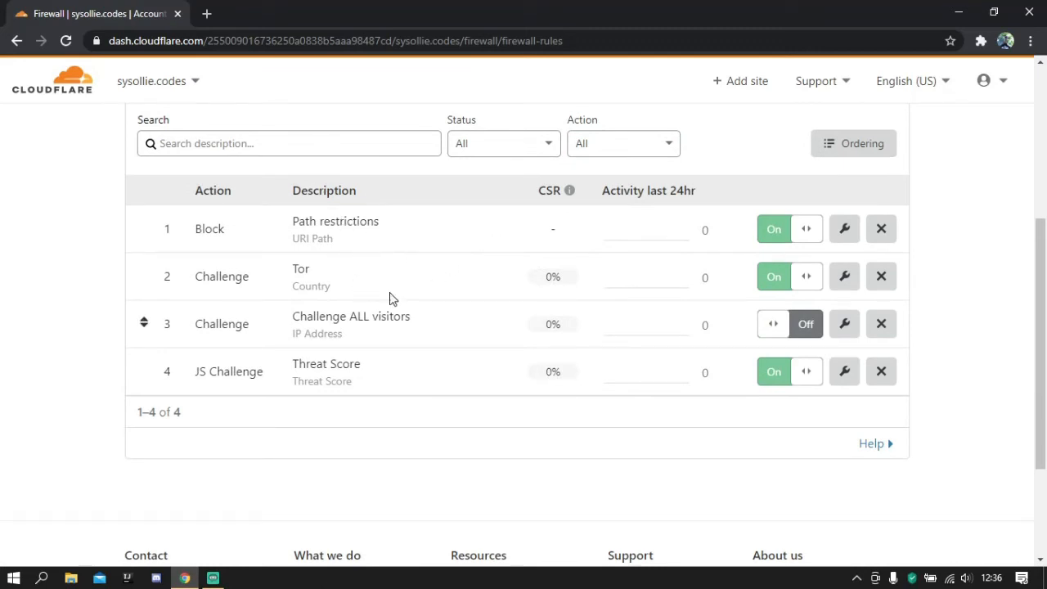
{"action": "scroll", "coordinate": [384, 290], "scroll_direction": "up", "scroll_amount": 1}
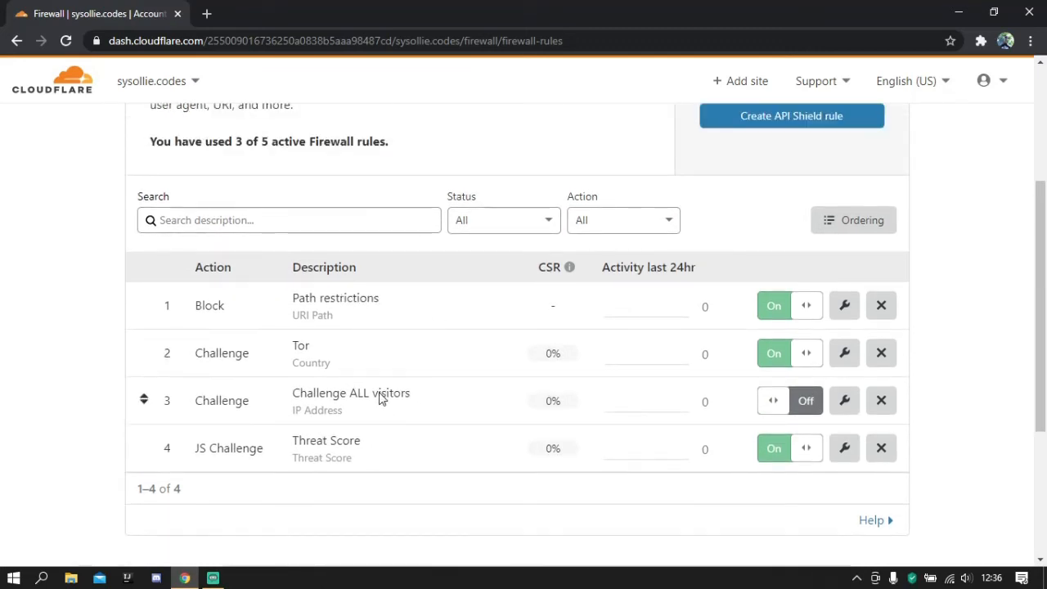
{"action": "scroll", "coordinate": [913, 229], "scroll_direction": "up", "scroll_amount": 2}
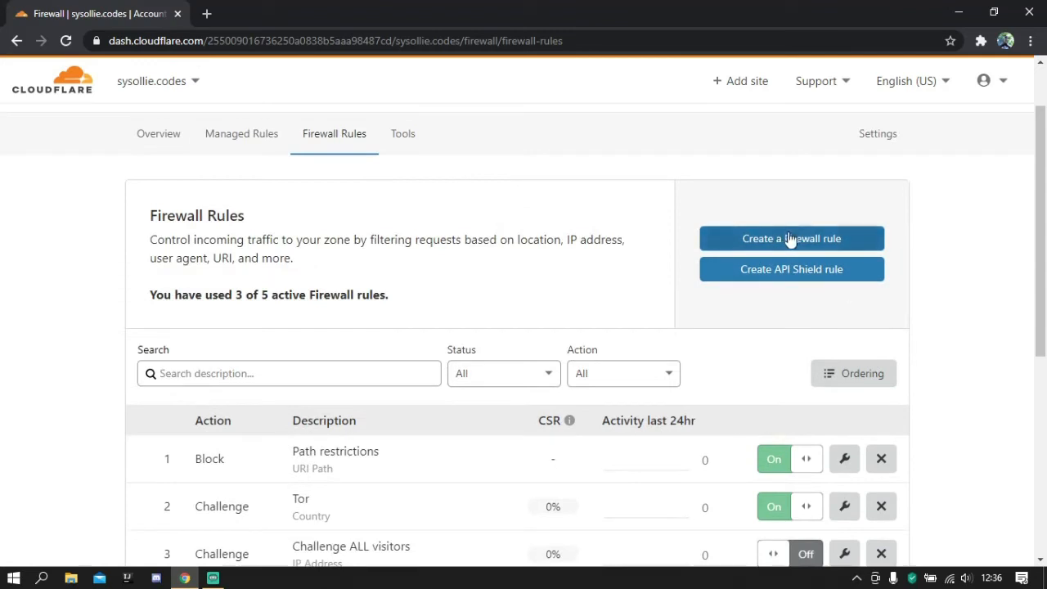
{"action": "scroll", "coordinate": [790, 237], "scroll_direction": "up", "scroll_amount": 1}
- Read the firewall's Security Level description and its help on which level to select, particularly High
{"action": "left_click", "coordinate": [885, 213]}
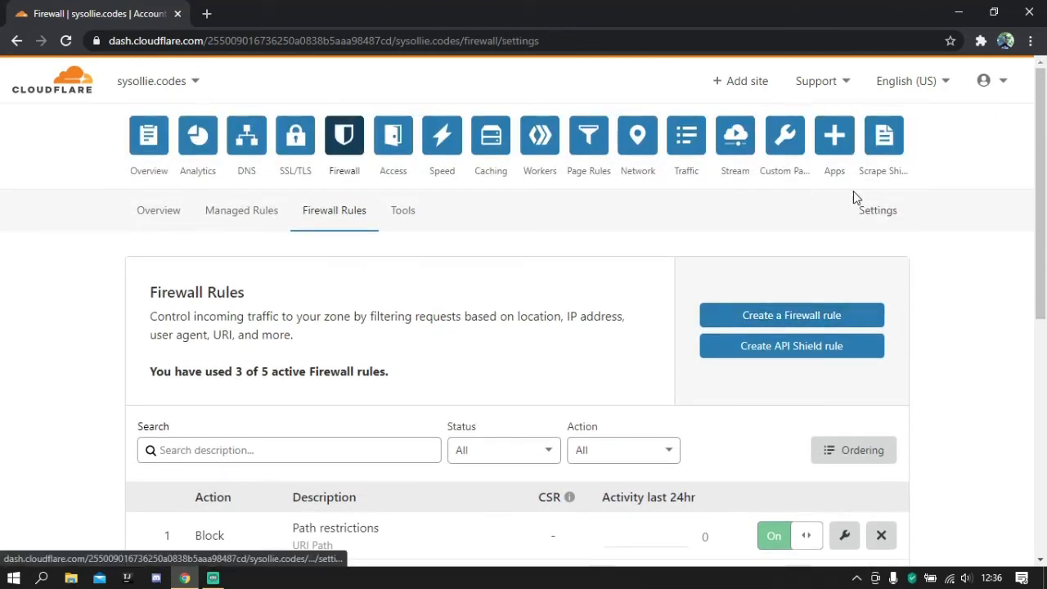
{"action": "scroll", "coordinate": [818, 211], "scroll_direction": "down", "scroll_amount": 1}
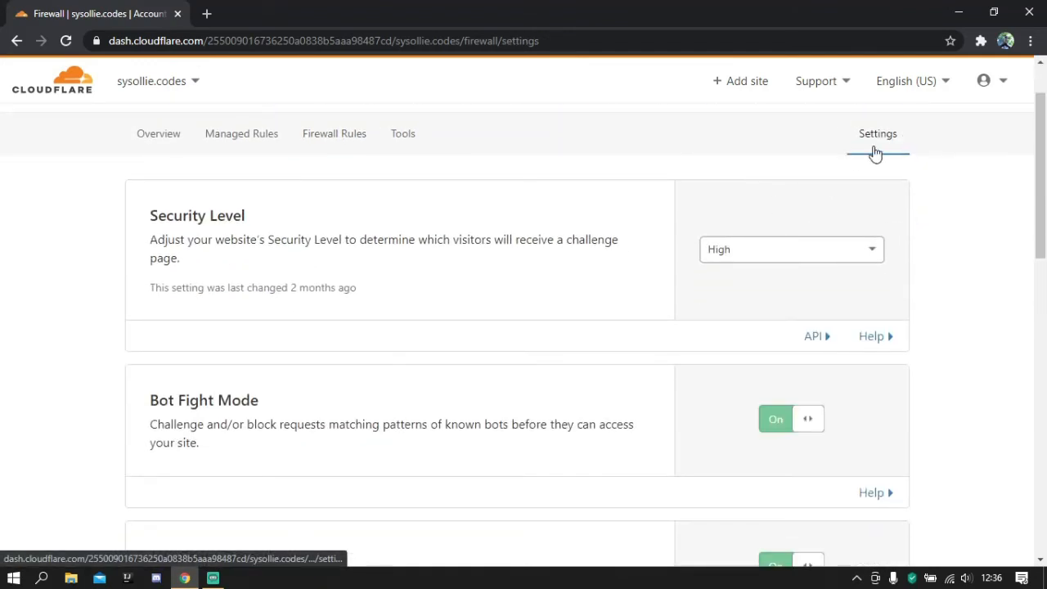
{"action": "scroll", "coordinate": [858, 147], "scroll_direction": "down", "scroll_amount": 1}
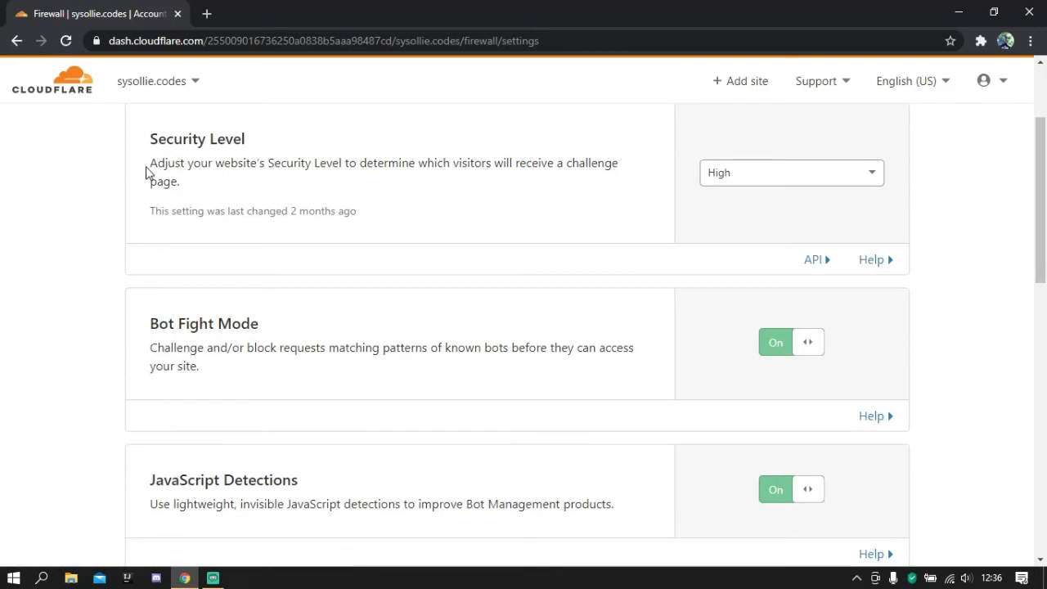
{"action": "left_click_drag", "start_coordinate": [156, 160], "coordinate": [322, 196]}
{"action": "left_click", "coordinate": [392, 191]}
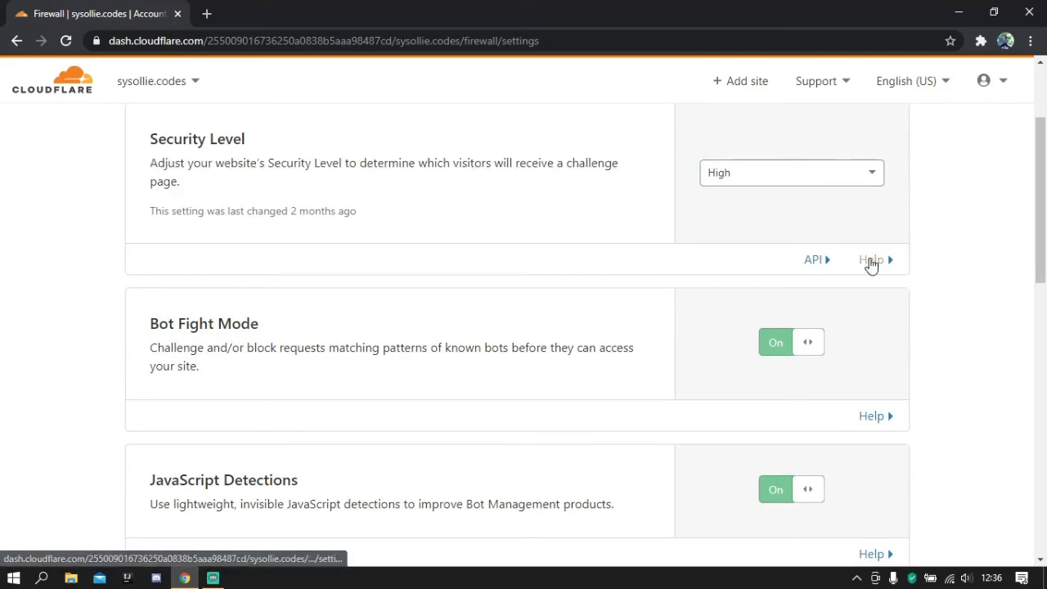
{"action": "left_click", "coordinate": [870, 260]}
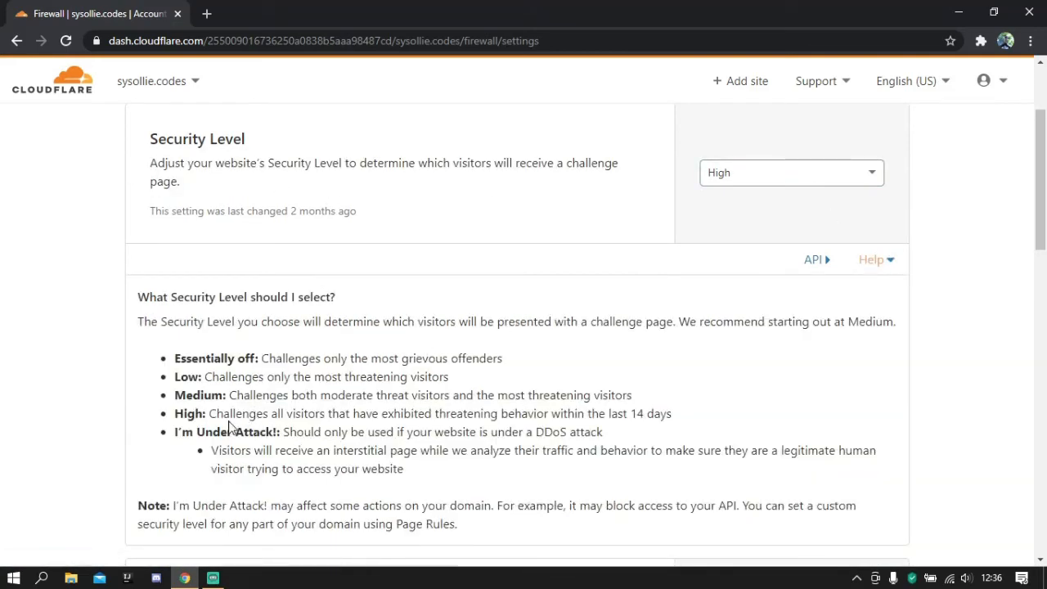
{"action": "left_click_drag", "start_coordinate": [209, 413], "coordinate": [541, 413]}
{"action": "left_click", "coordinate": [684, 412]}
{"action": "left_click", "coordinate": [875, 259]}
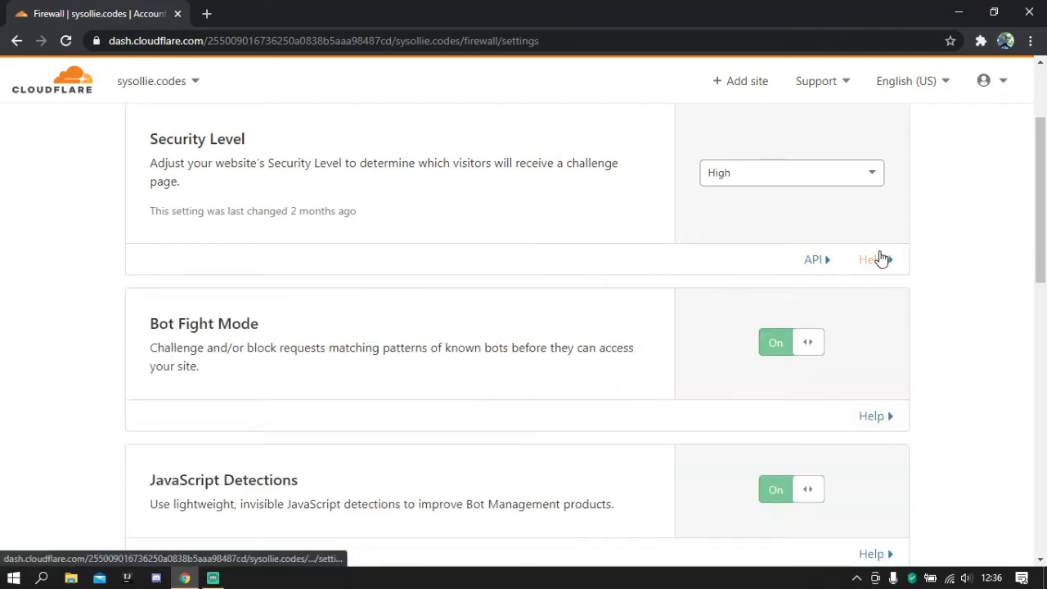
- Review the Bot Fight Mode description and the remaining firewall settings through Browser Integrity Check and Privacy Pass Support
{"action": "scroll", "coordinate": [783, 138], "scroll_direction": "down", "scroll_amount": 2}
{"action": "scroll", "coordinate": [780, 138], "scroll_direction": "up", "scroll_amount": 3}
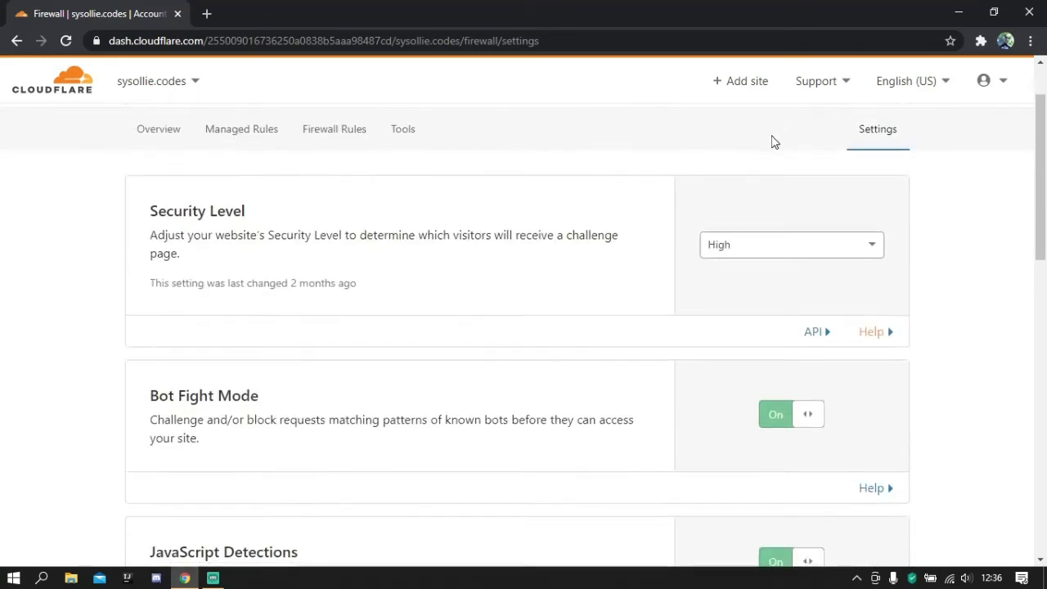
{"action": "scroll", "coordinate": [695, 147], "scroll_direction": "down", "scroll_amount": 4}
{"action": "scroll", "coordinate": [409, 172], "scroll_direction": "up", "scroll_amount": 1}
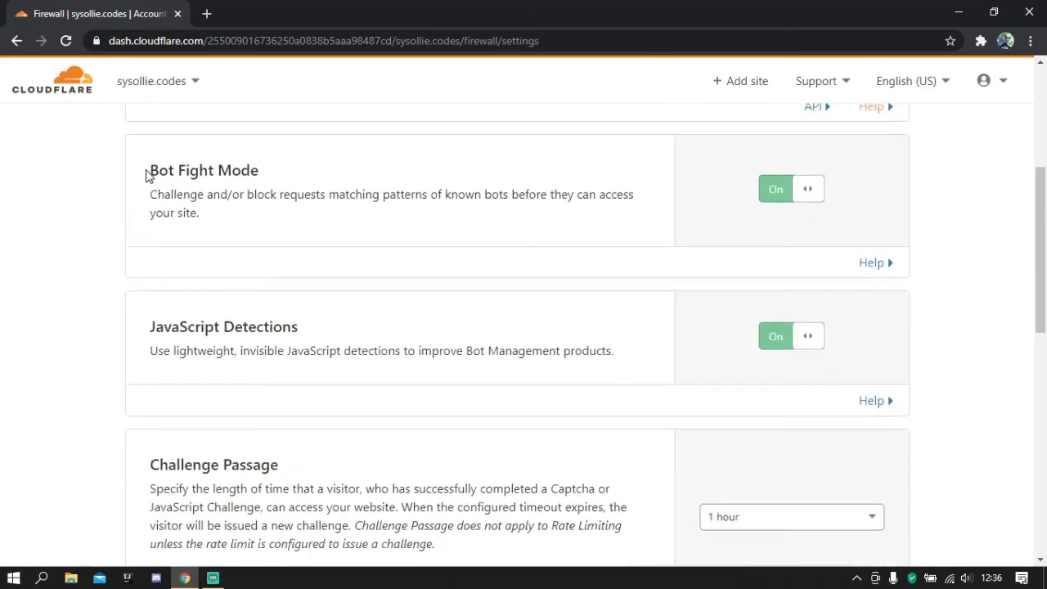
{"action": "left_click_drag", "start_coordinate": [147, 175], "coordinate": [226, 210]}
{"action": "left_click", "coordinate": [226, 210]}
{"action": "left_click_drag", "start_coordinate": [150, 196], "coordinate": [292, 196]}
{"action": "left_click", "coordinate": [274, 205]}
{"action": "left_click_drag", "start_coordinate": [142, 176], "coordinate": [258, 215]}
{"action": "left_click", "coordinate": [253, 243]}
{"action": "scroll", "coordinate": [619, 238], "scroll_direction": "down", "scroll_amount": 7}
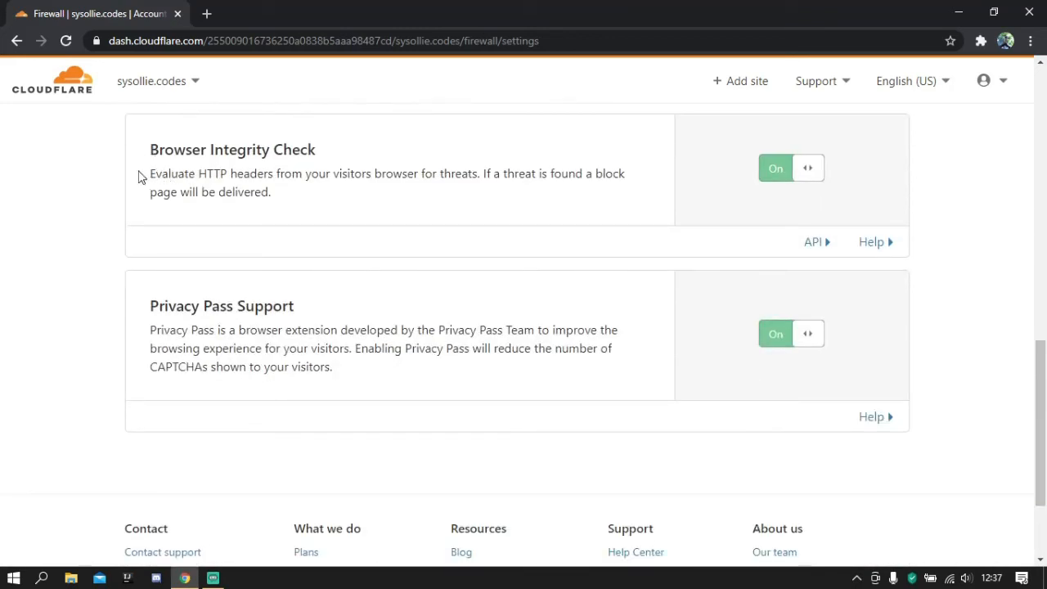
- Read the Browser Integrity Check description about evaluating visitors' HTTP headers, then look over Privacy Pass Support
{"action": "left_click_drag", "start_coordinate": [139, 177], "coordinate": [451, 174]}
{"action": "left_click", "coordinate": [447, 254]}
{"action": "left_click_drag", "start_coordinate": [316, 191], "coordinate": [96, 170]}
{"action": "left_click", "coordinate": [94, 169]}
{"action": "scroll", "coordinate": [65, 199], "scroll_direction": "down", "scroll_amount": 1}
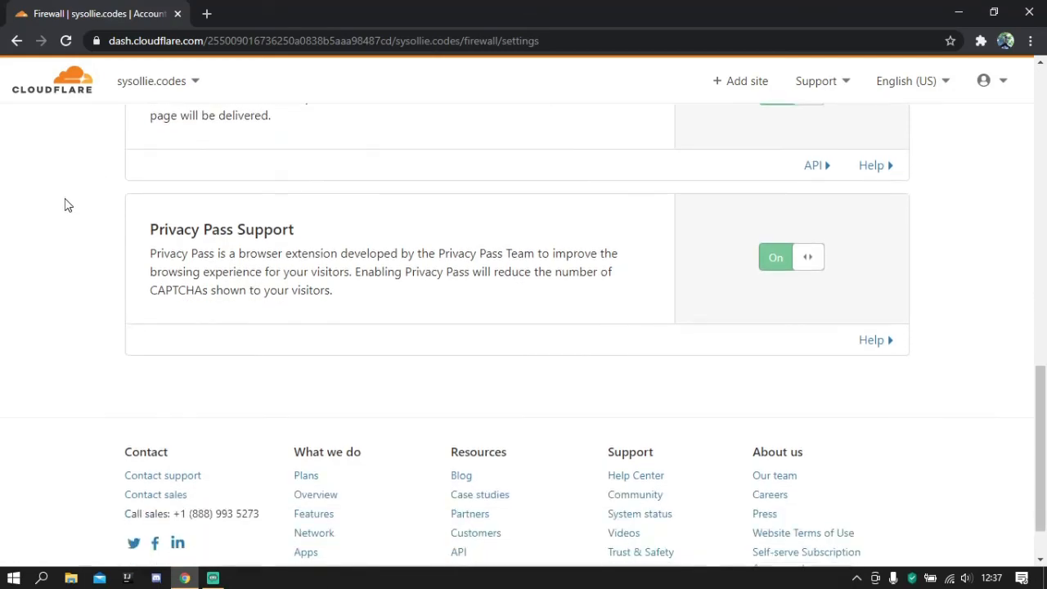
- Open the site's speed optimization settings and examine the File Size Optimization options: Image Resizing, Polish, Auto Minify and Brotli
{"action": "scroll", "coordinate": [67, 205], "scroll_direction": "up", "scroll_amount": 15}
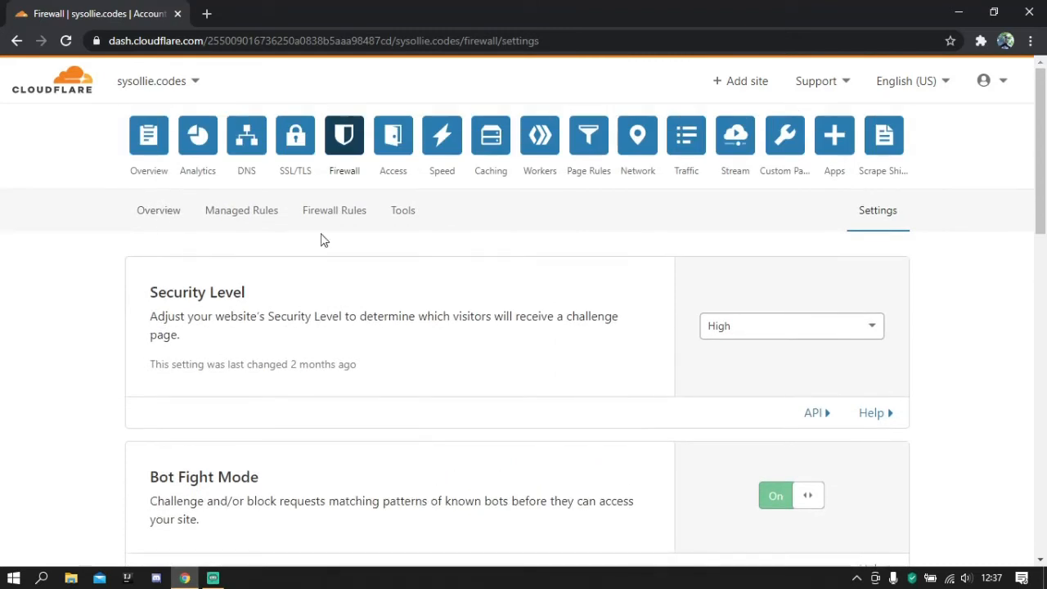
{"action": "left_click", "coordinate": [431, 161]}
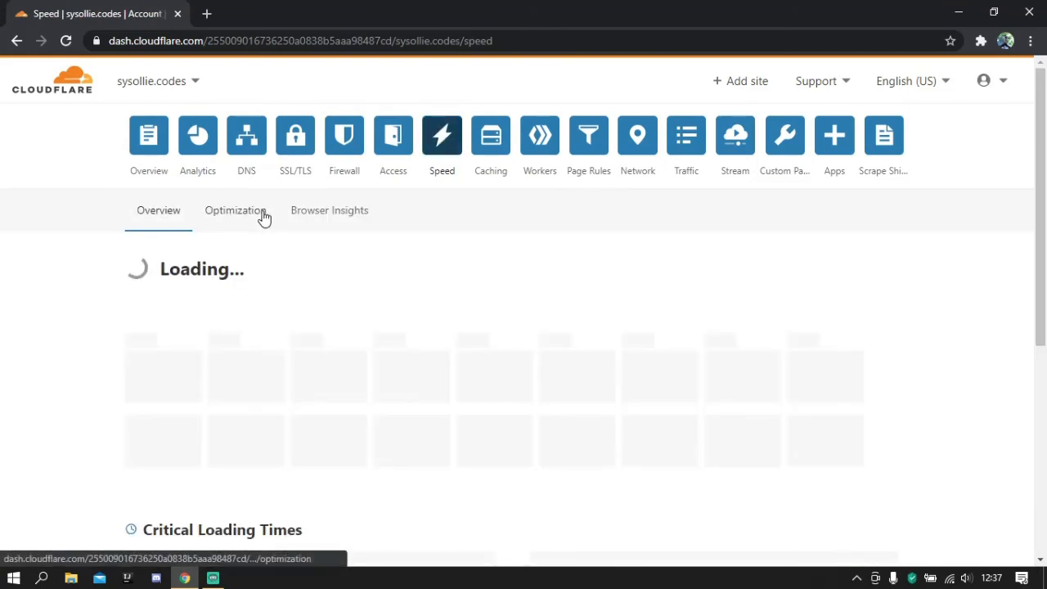
{"action": "left_click", "coordinate": [260, 213]}
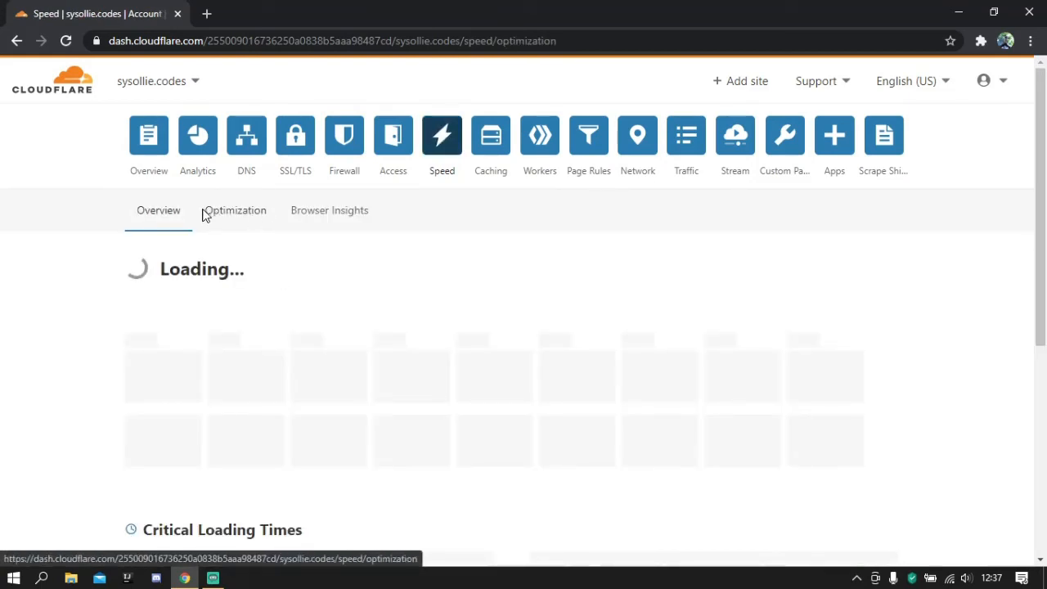
{"action": "scroll", "coordinate": [171, 241], "scroll_direction": "down", "scroll_amount": 2}
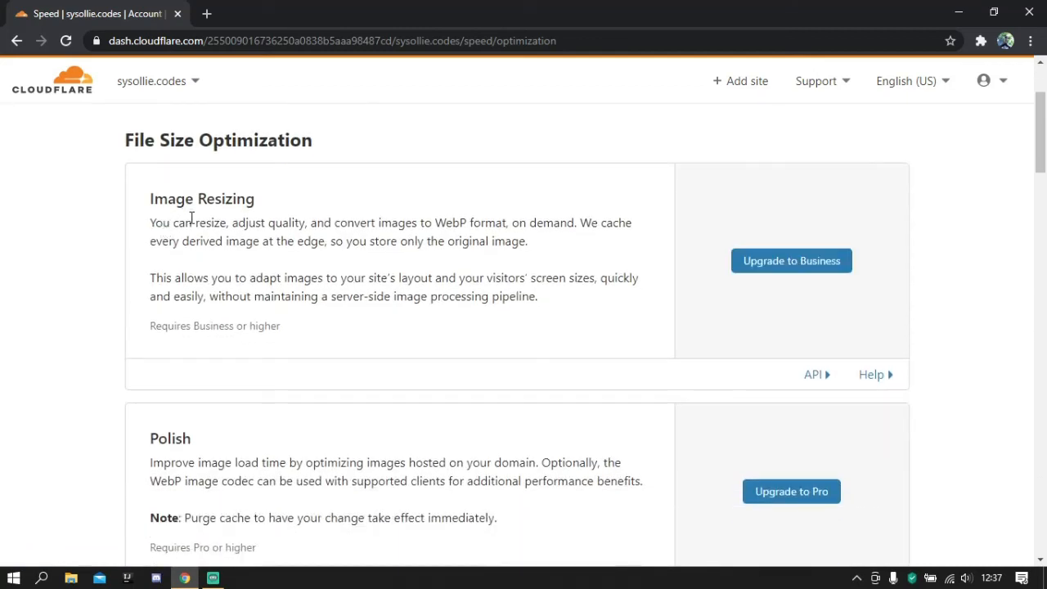
{"action": "scroll", "coordinate": [188, 215], "scroll_direction": "down", "scroll_amount": 6}
{"action": "scroll", "coordinate": [733, 240], "scroll_direction": "up", "scroll_amount": 3}
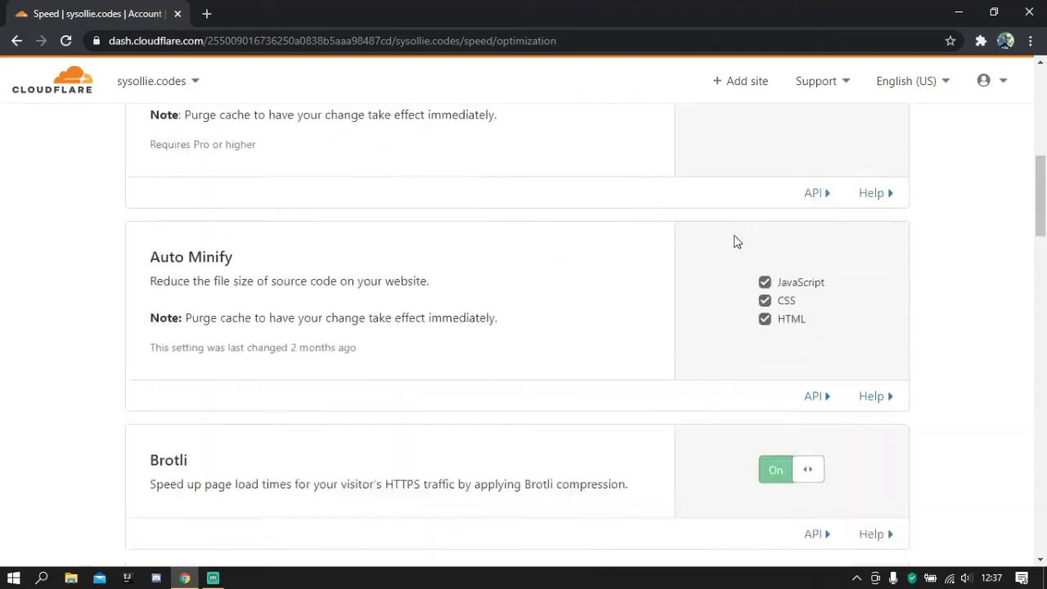
{"action": "scroll", "coordinate": [797, 263], "scroll_direction": "down", "scroll_amount": 4}
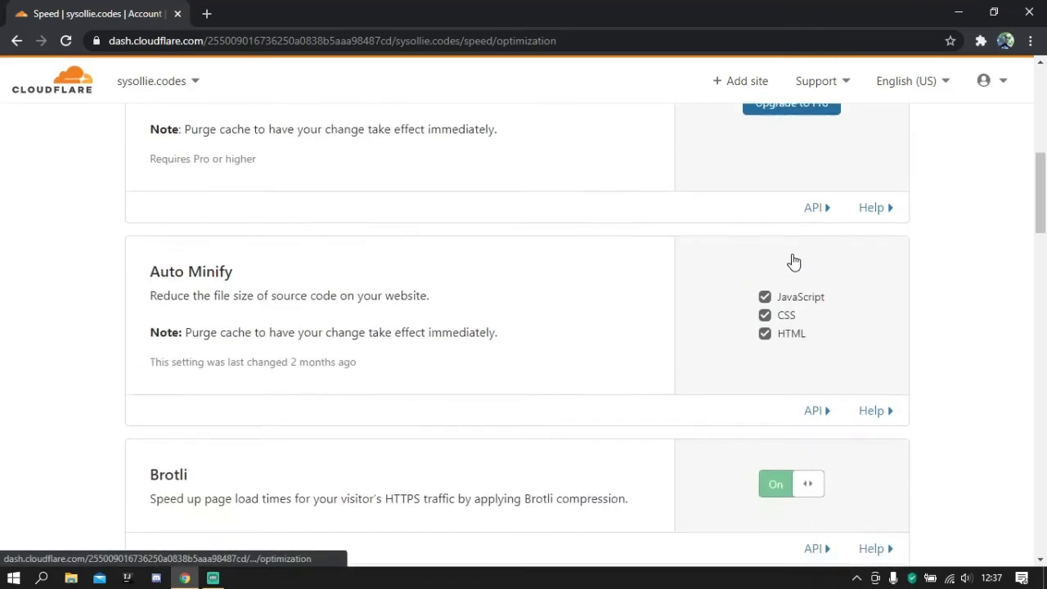
{"action": "scroll", "coordinate": [717, 266], "scroll_direction": "up", "scroll_amount": 5}
{"action": "scroll", "coordinate": [232, 296], "scroll_direction": "up", "scroll_amount": 2}
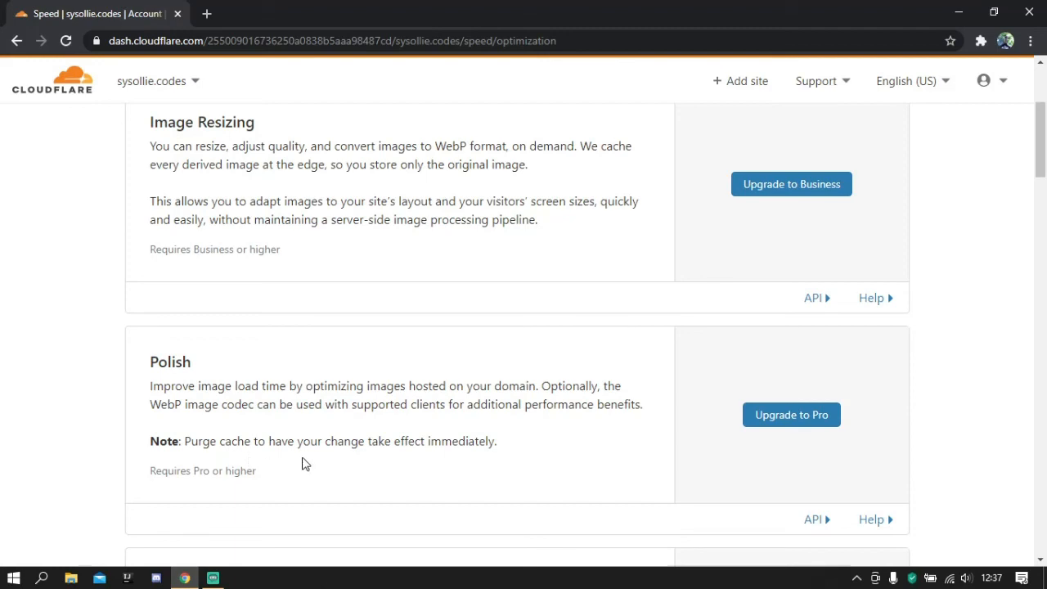
{"action": "scroll", "coordinate": [351, 444], "scroll_direction": "down", "scroll_amount": 6}
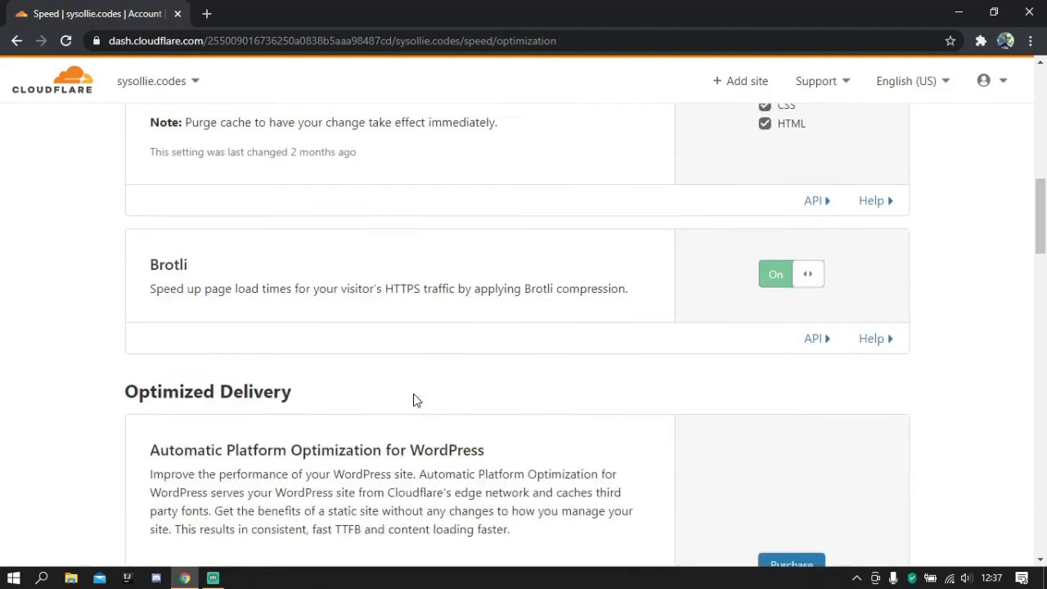
- Read the Automatic Platform Optimization for WordPress entry under Optimized Delivery, including its purchase and plugin options
{"action": "scroll", "coordinate": [413, 400], "scroll_direction": "down", "scroll_amount": 3}
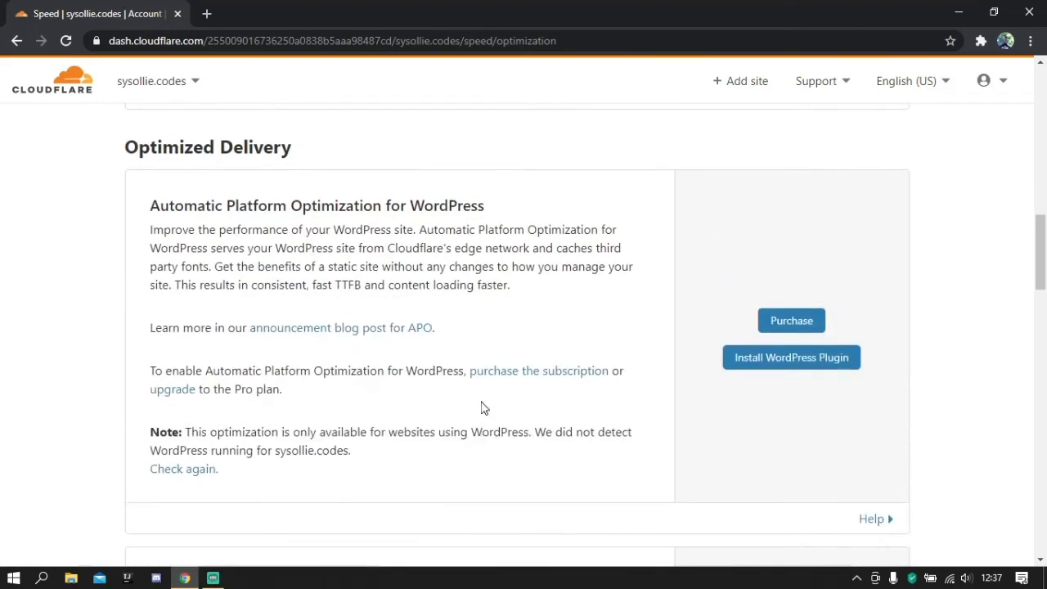
{"action": "left_click_drag", "start_coordinate": [410, 206], "coordinate": [620, 226]}
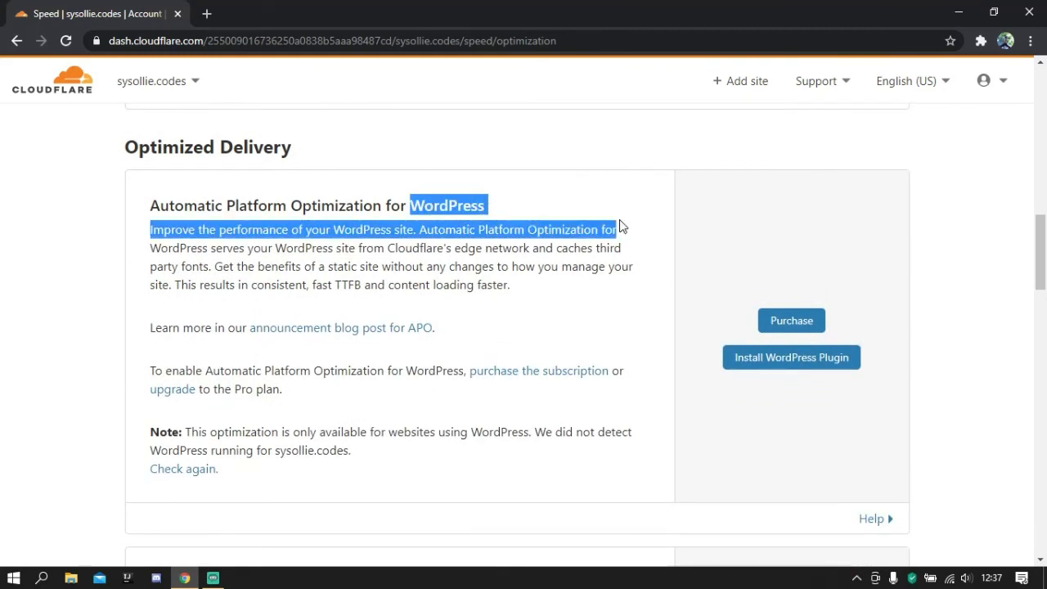
{"action": "left_click", "coordinate": [471, 227]}
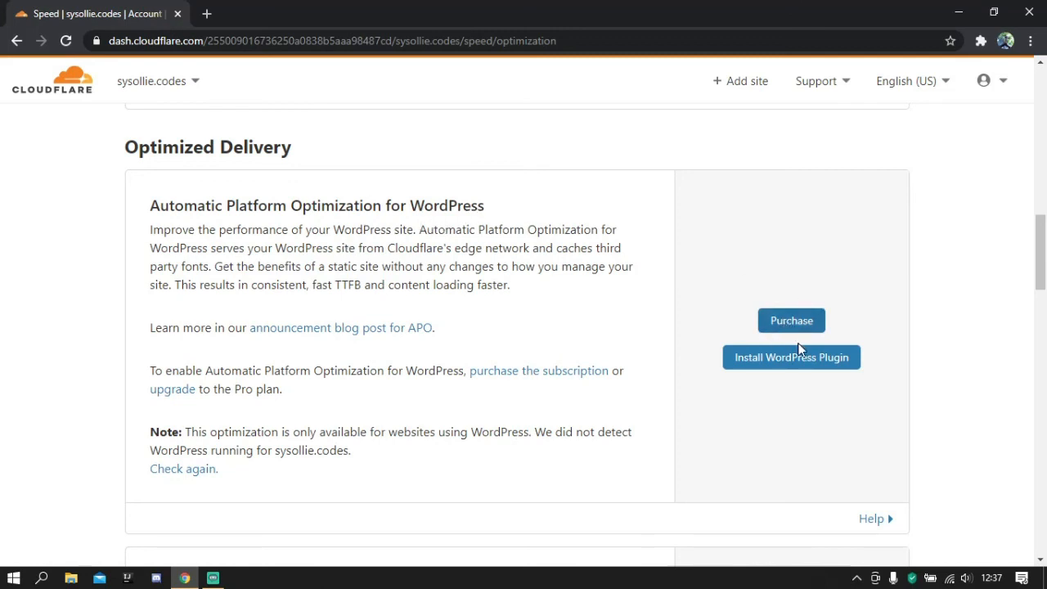
{"action": "left_click_drag", "start_coordinate": [149, 206], "coordinate": [425, 206]}
{"action": "left_click", "coordinate": [315, 225]}
- Review the remaining Optimized Delivery and Mobile settings, from Enhanced HTTP/2 Prioritization through Rocket Loader, AMP Real URL and Mobile Redirect
{"action": "scroll", "coordinate": [315, 225], "scroll_direction": "down", "scroll_amount": 7}
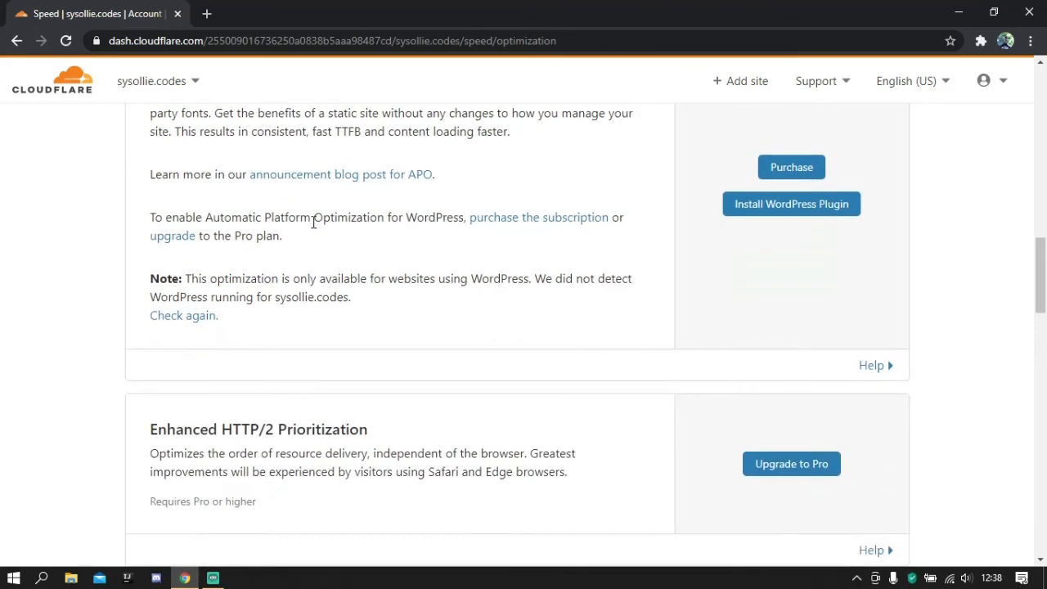
{"action": "scroll", "coordinate": [310, 223], "scroll_direction": "down", "scroll_amount": 5}
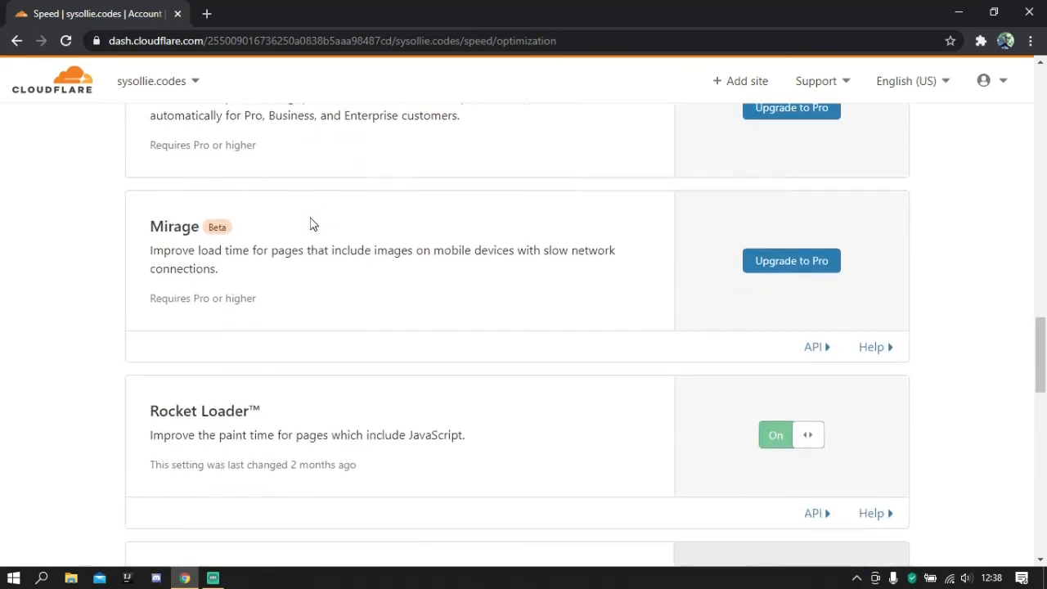
{"action": "scroll", "coordinate": [307, 227], "scroll_direction": "down", "scroll_amount": 8}
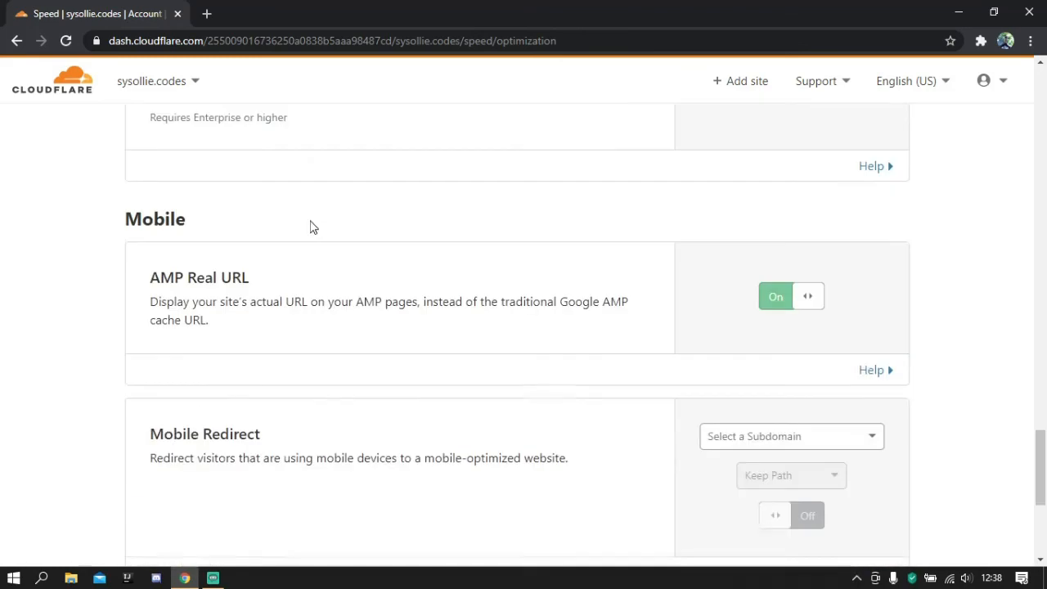
{"action": "scroll", "coordinate": [294, 228], "scroll_direction": "up", "scroll_amount": 2}
{"action": "scroll", "coordinate": [278, 226], "scroll_direction": "up", "scroll_amount": 9}
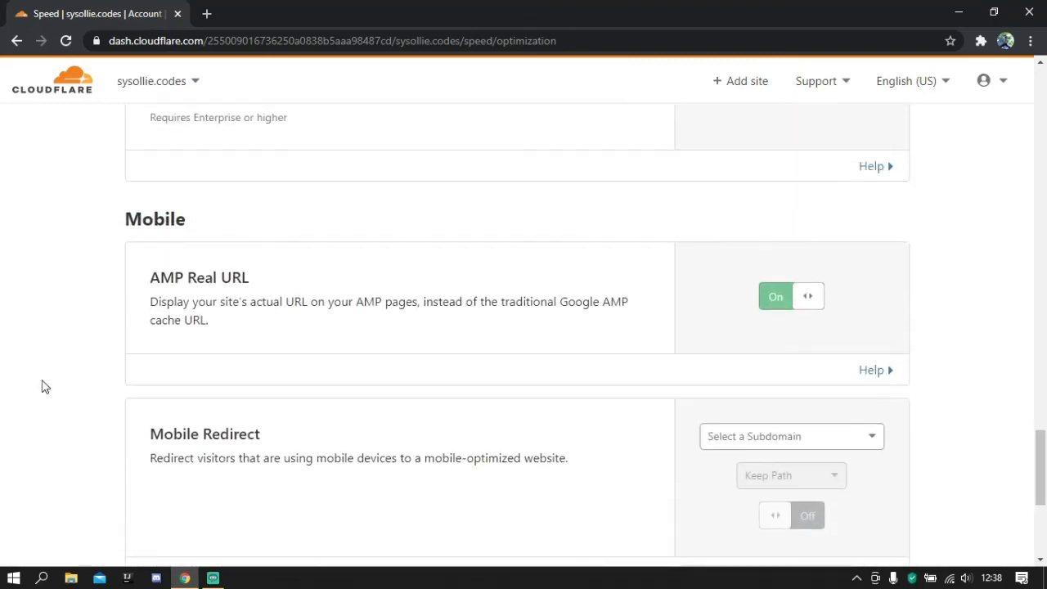
{"action": "left_click_drag", "start_coordinate": [1044, 379], "coordinate": [1020, 111]}
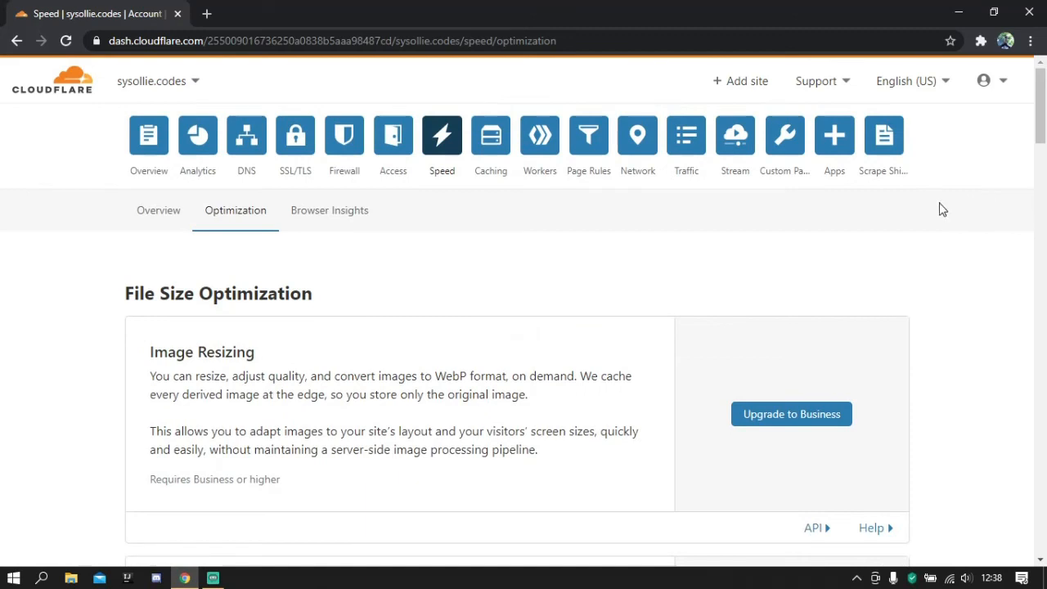